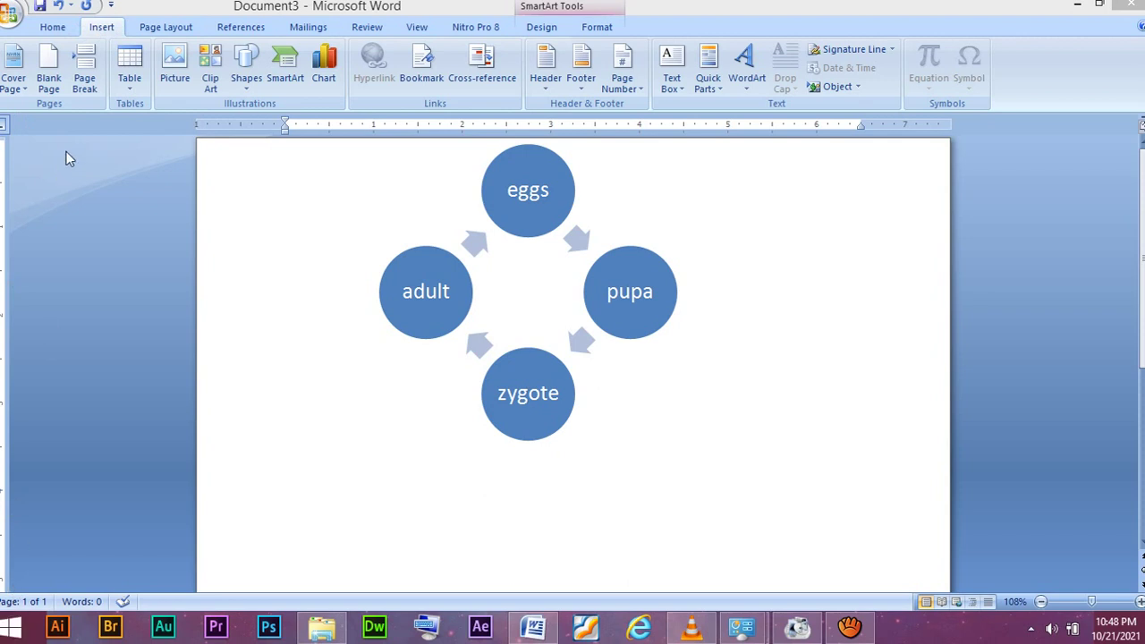
- Glance at the Layout tab, then return to the Insert tab's options
left_click(149, 27)
left_click(103, 28)
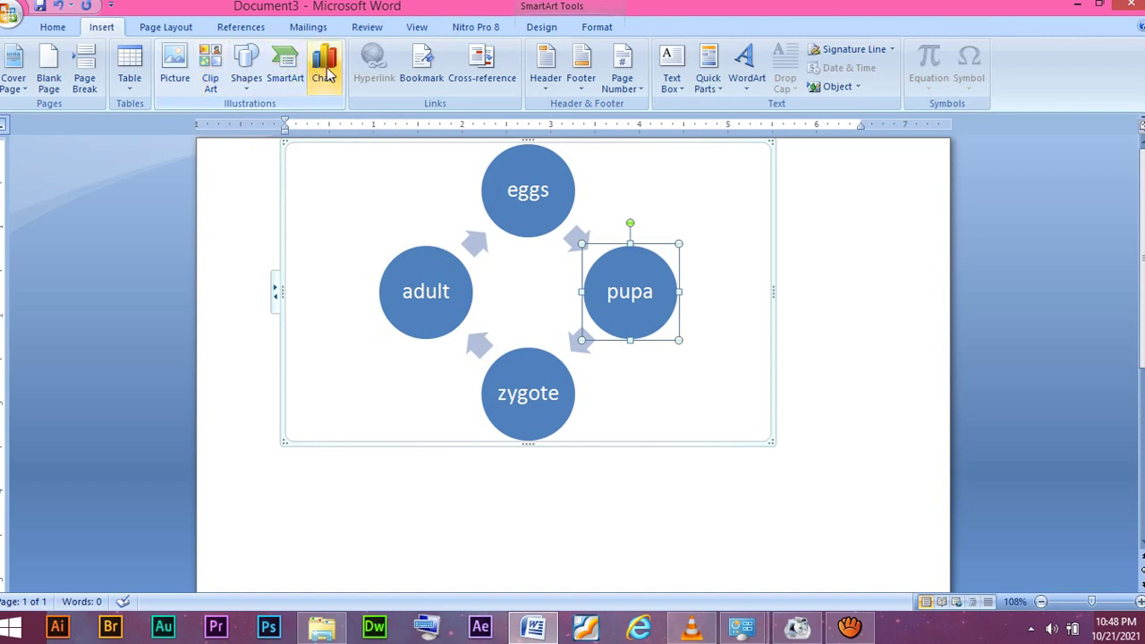
- Preview the Scatter, Line, Bar and Pie styles, then insert a Clustered Column chart
left_click(327, 76)
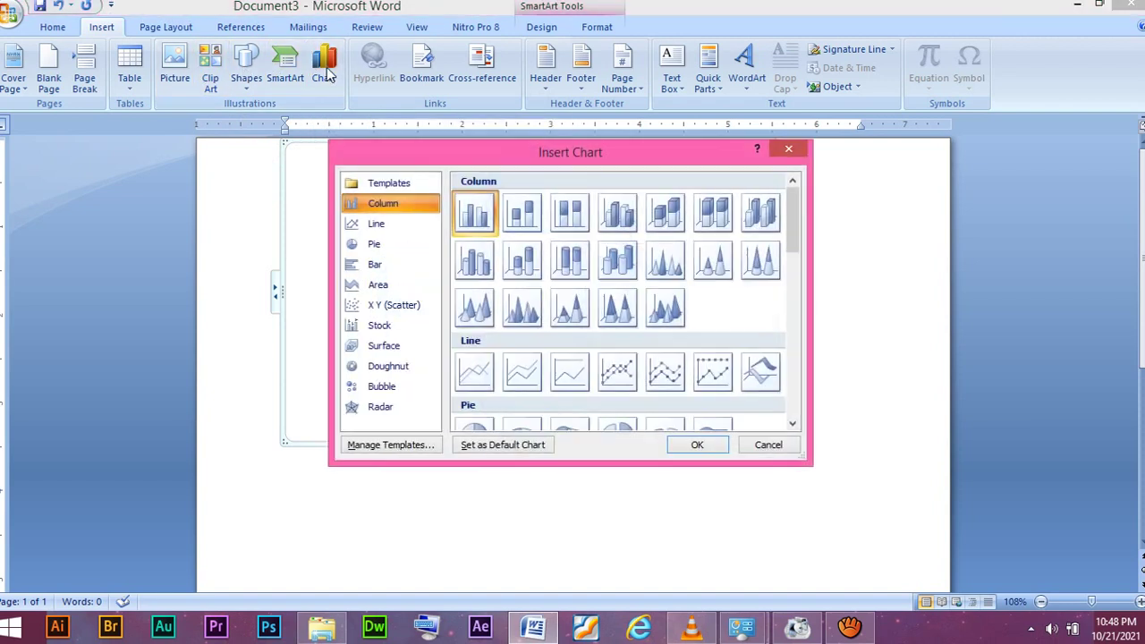
left_click(417, 304)
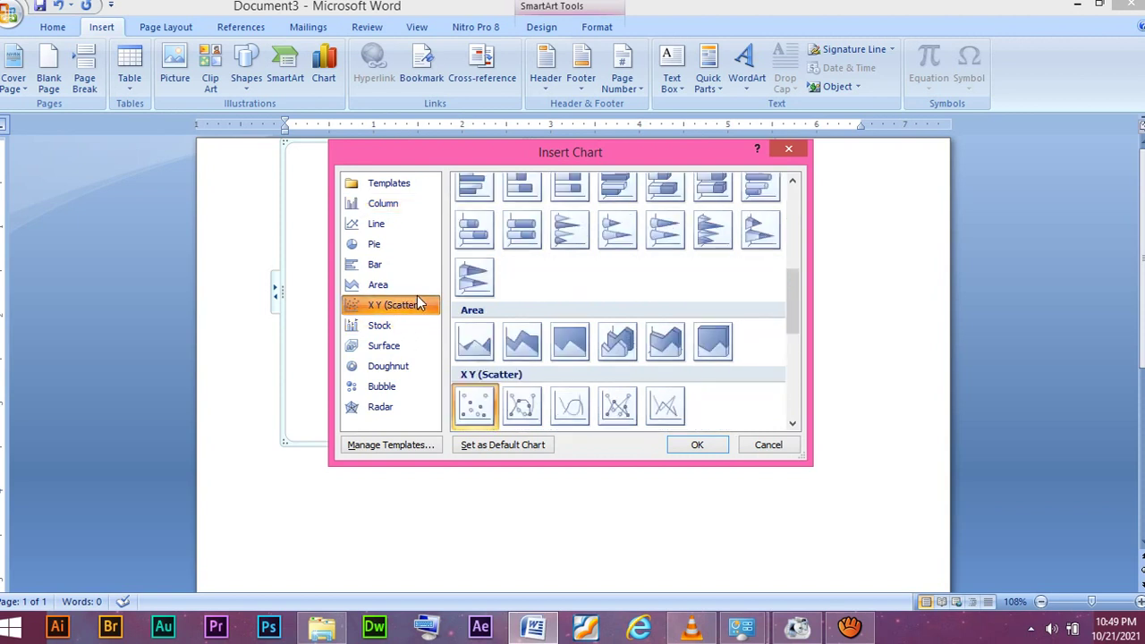
left_click(410, 234)
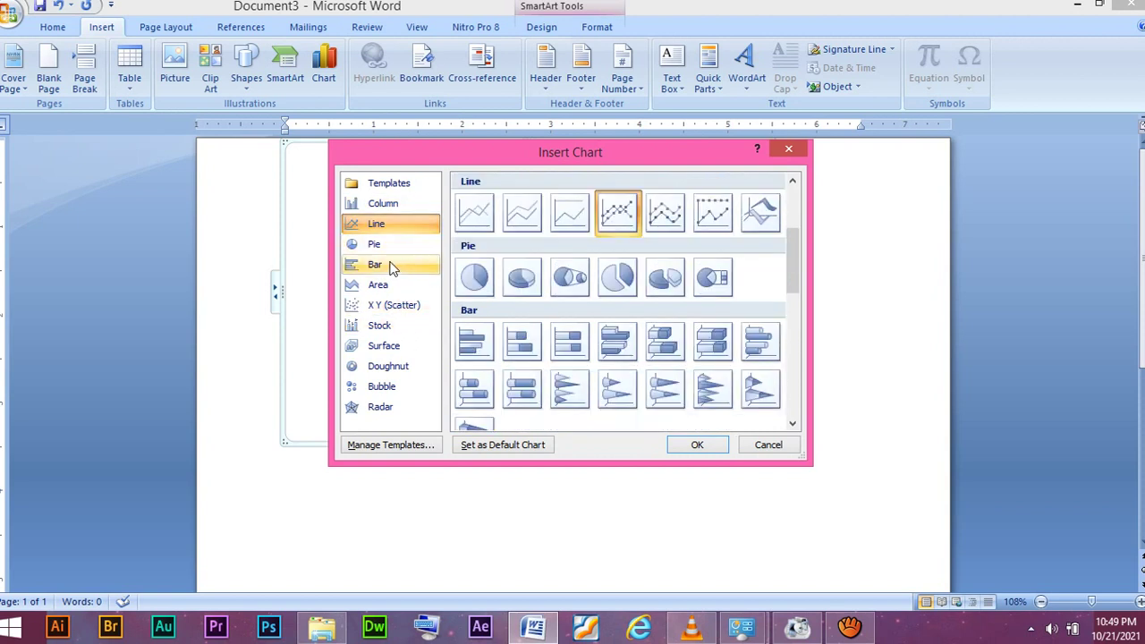
left_click(391, 268)
left_click(386, 244)
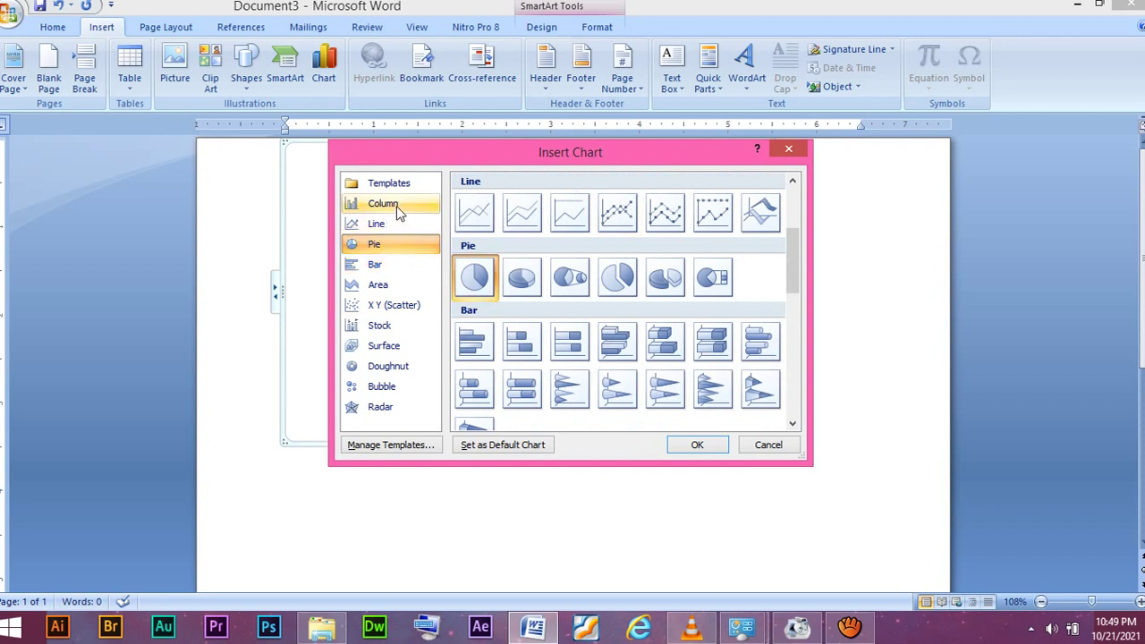
left_click(396, 206)
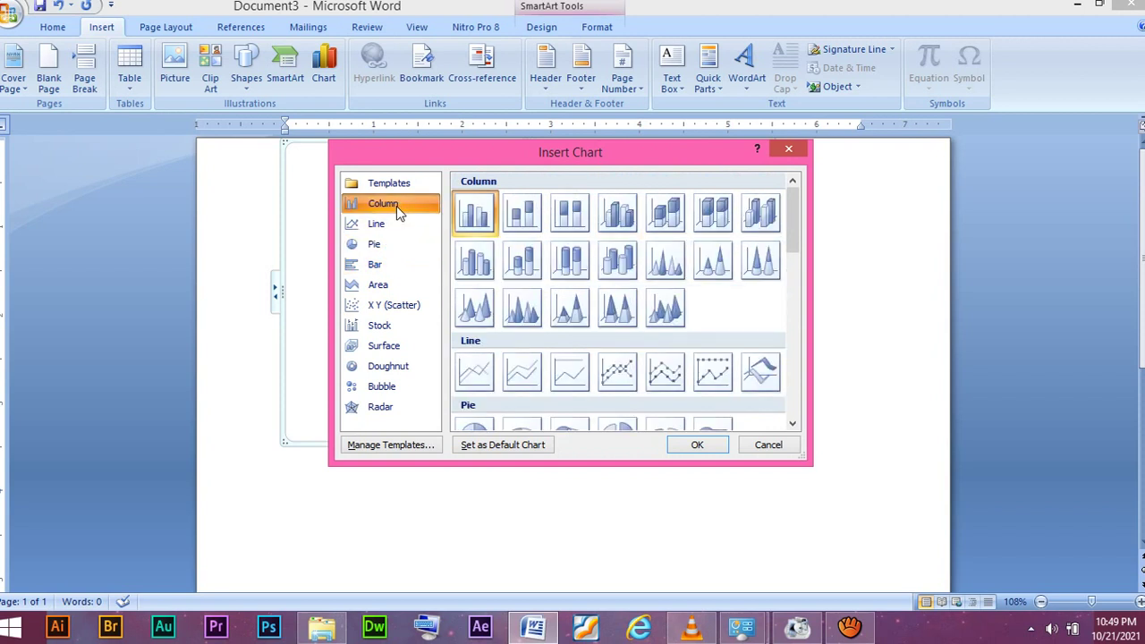
double_click(472, 215)
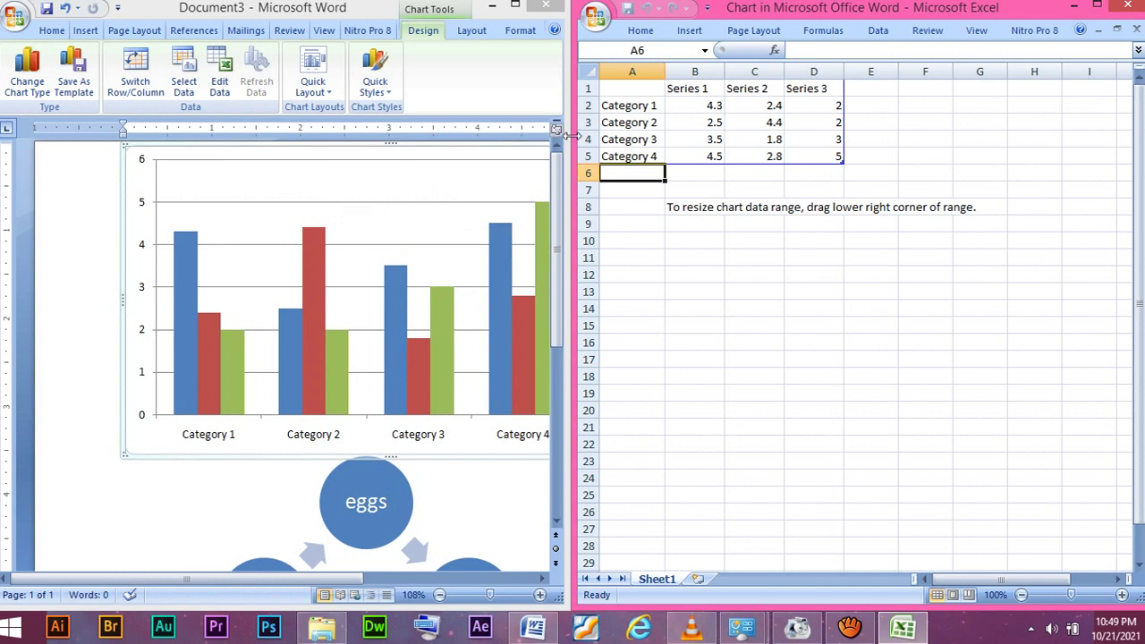
- Narrow the Excel data sheet, widen the Word document beside it, and enlarge the chart
left_click_drag(573, 136, 705, 150)
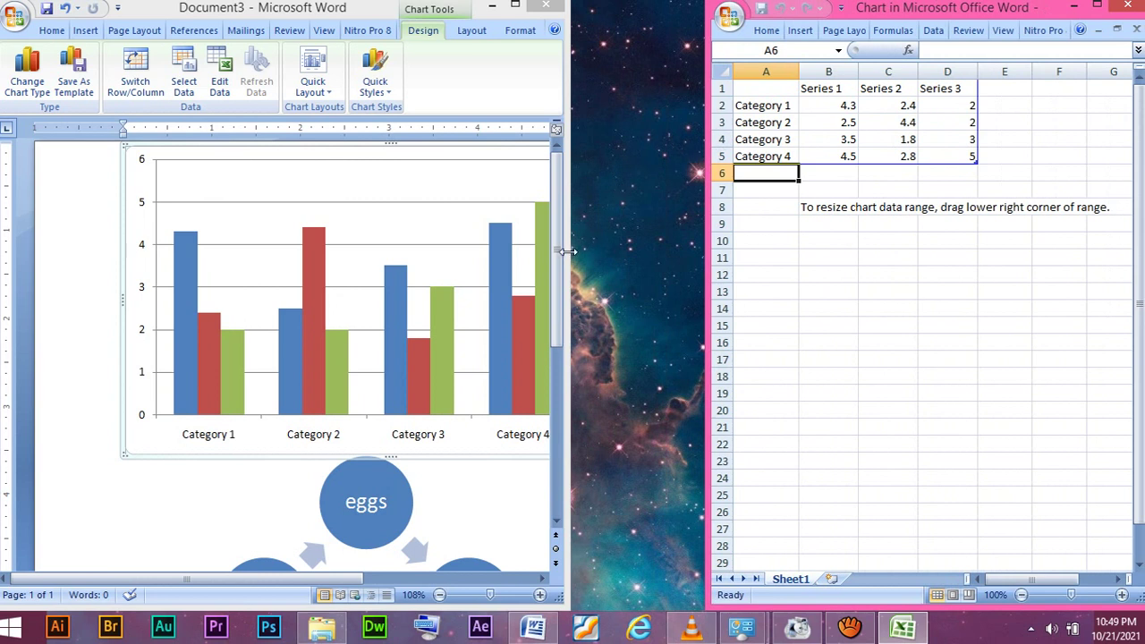
left_click_drag(569, 252, 652, 242)
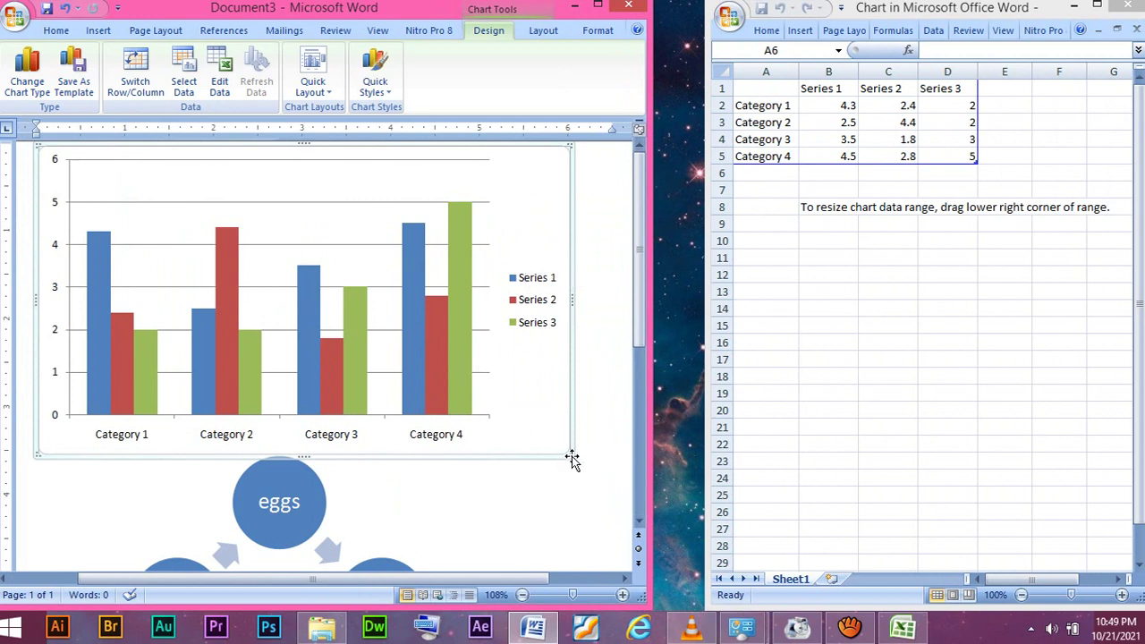
left_click_drag(571, 456, 601, 519)
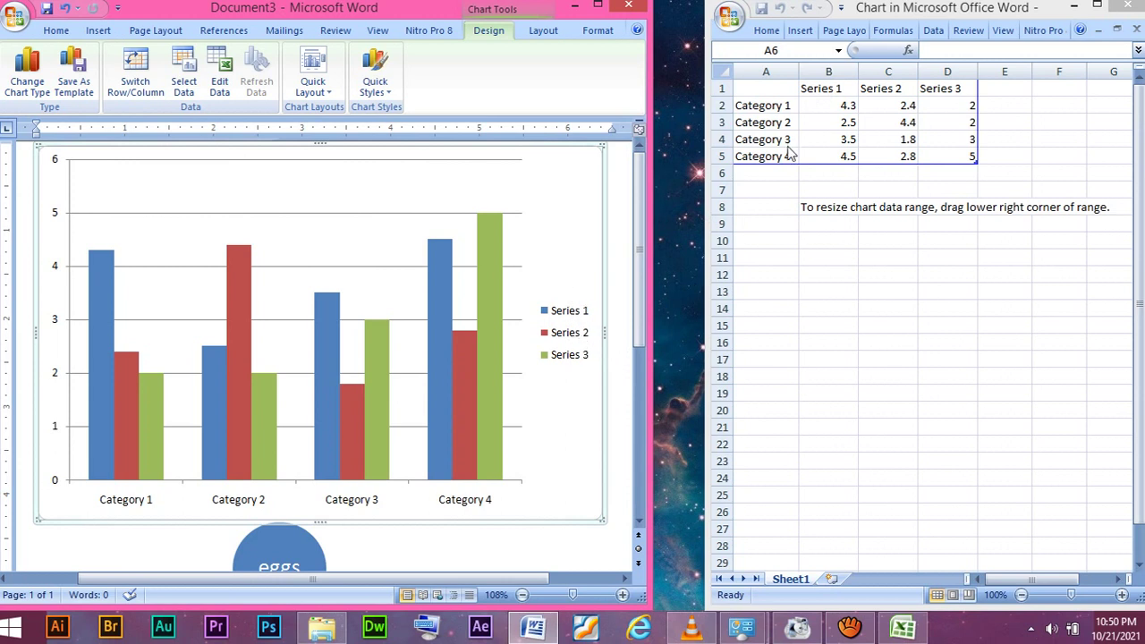
- Replace the Series 1–3 headers in B1, C1 and D1 with COCOA, SUNFLOWER and TOBACCO
left_click(831, 89)
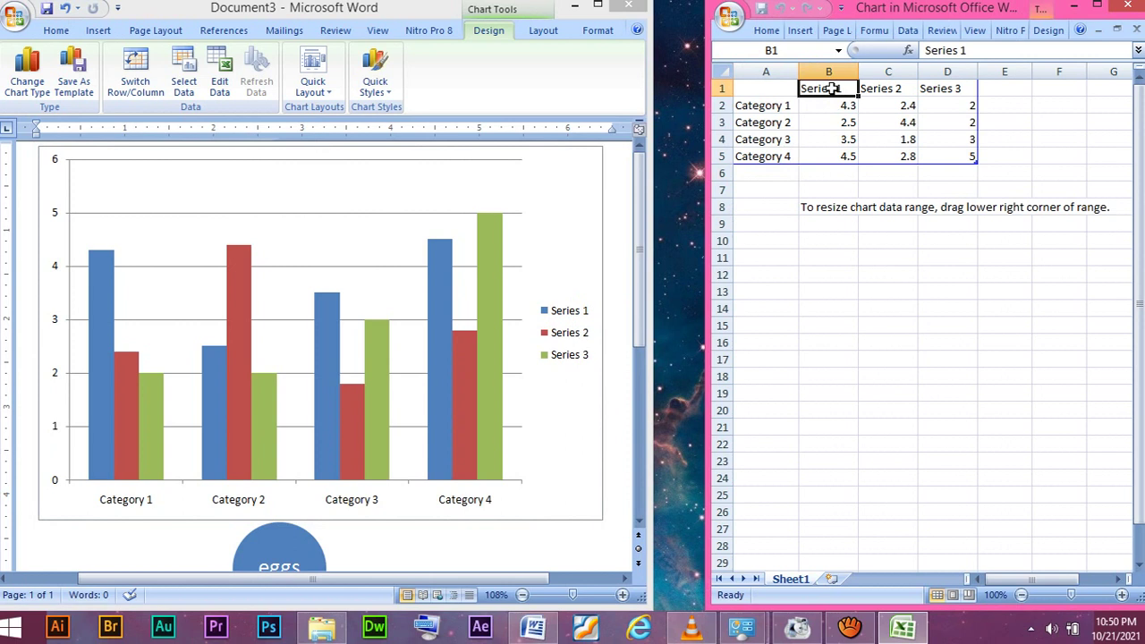
type("COC")
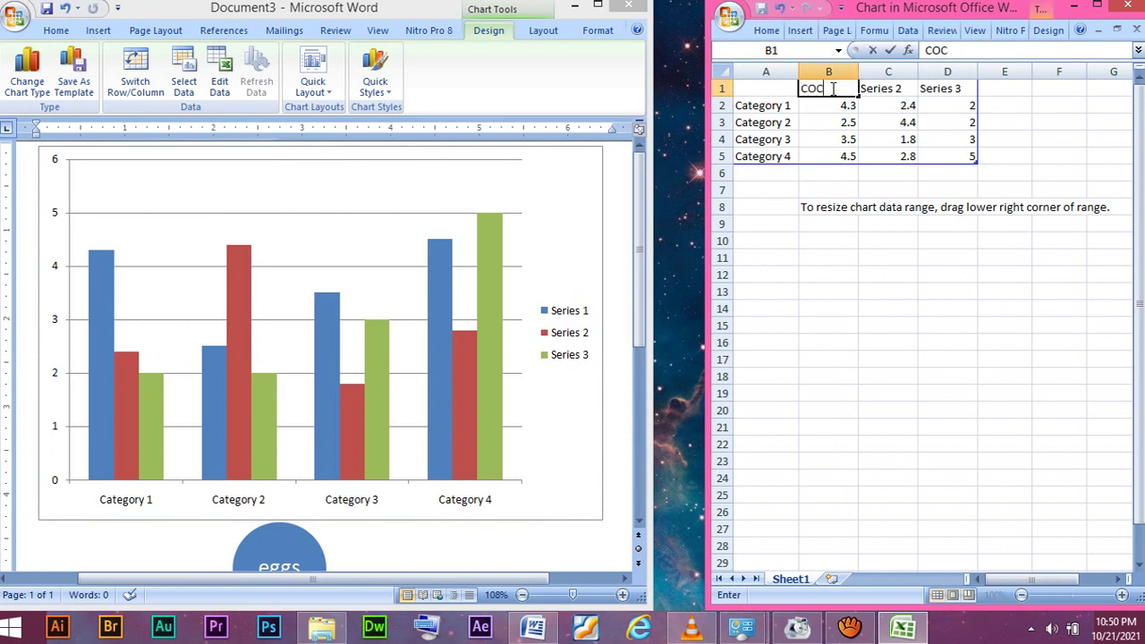
type("OA")
left_click(882, 93)
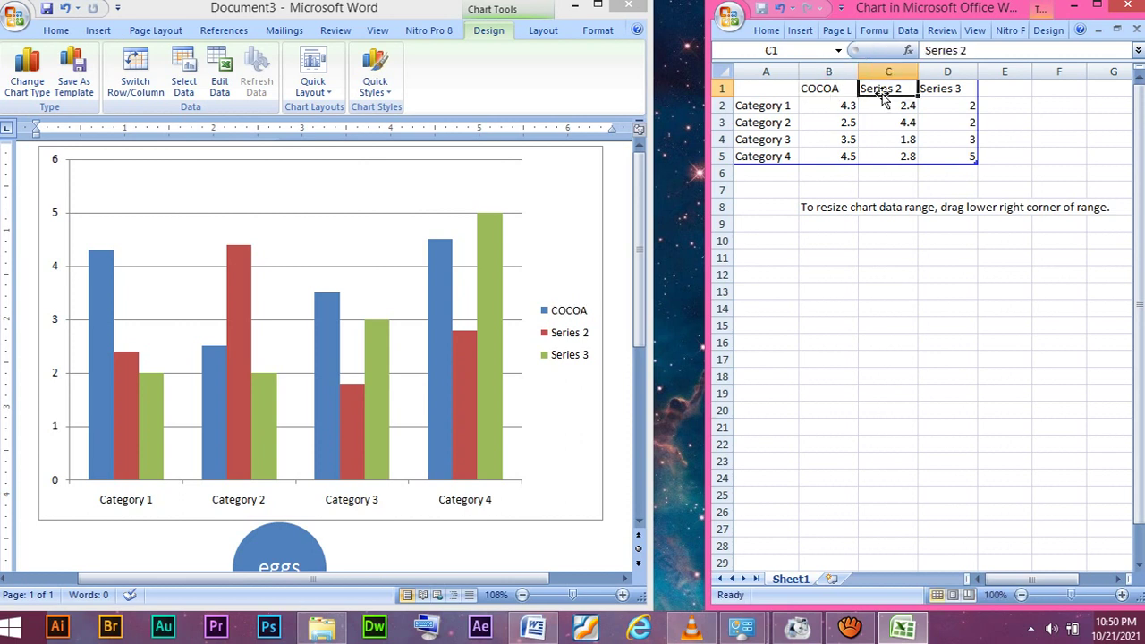
type("SUNF")
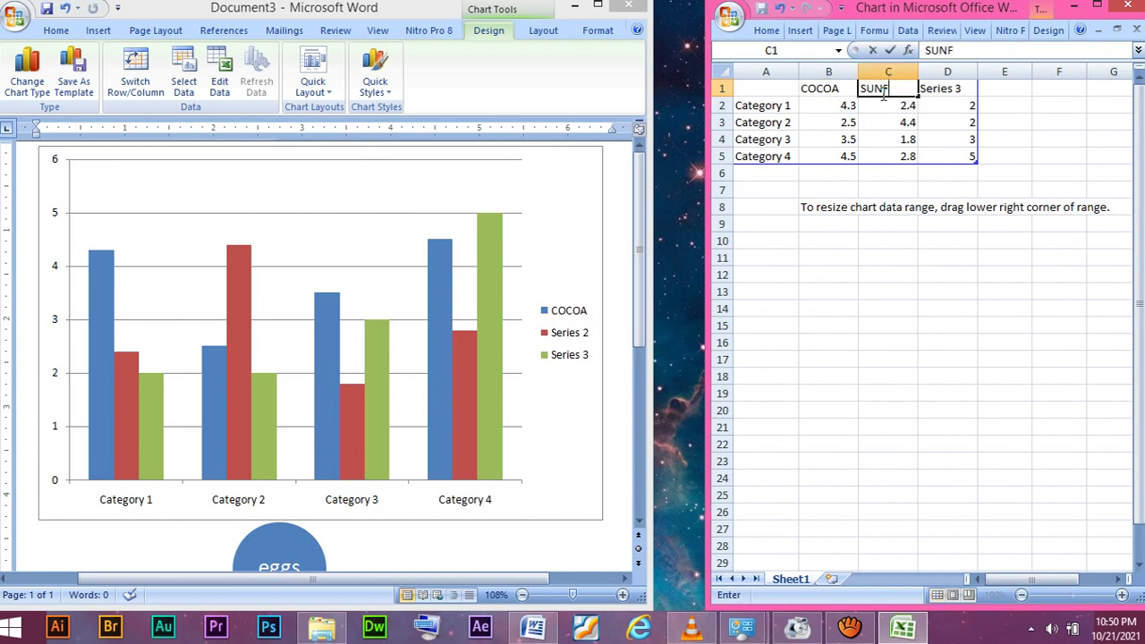
type("LOWER")
left_click(943, 88)
left_click(945, 90)
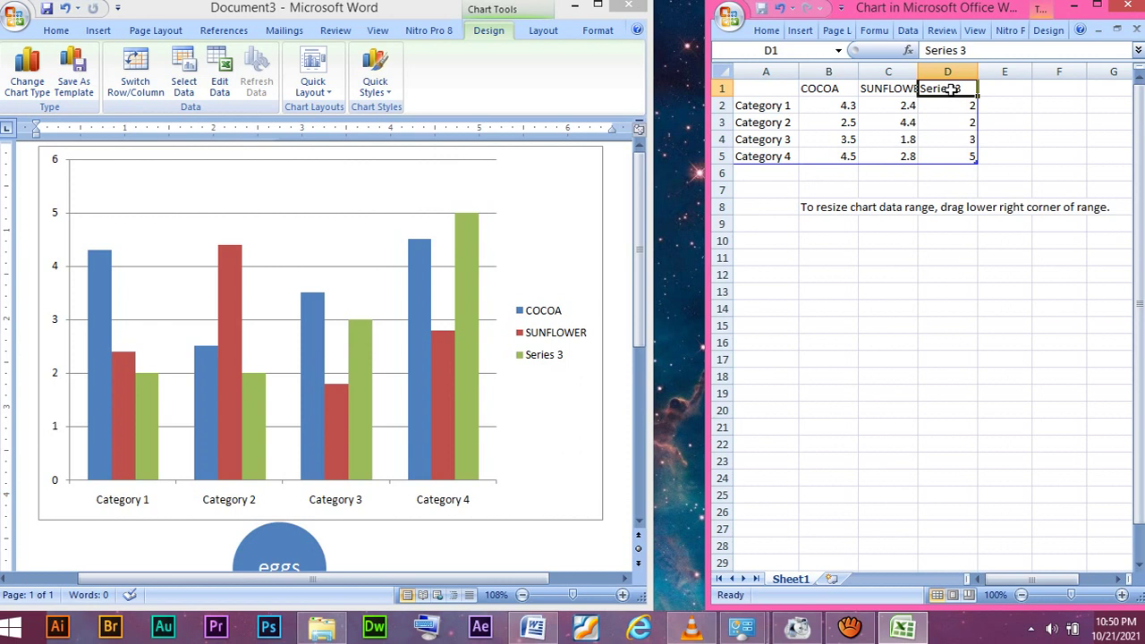
type("TOBA")
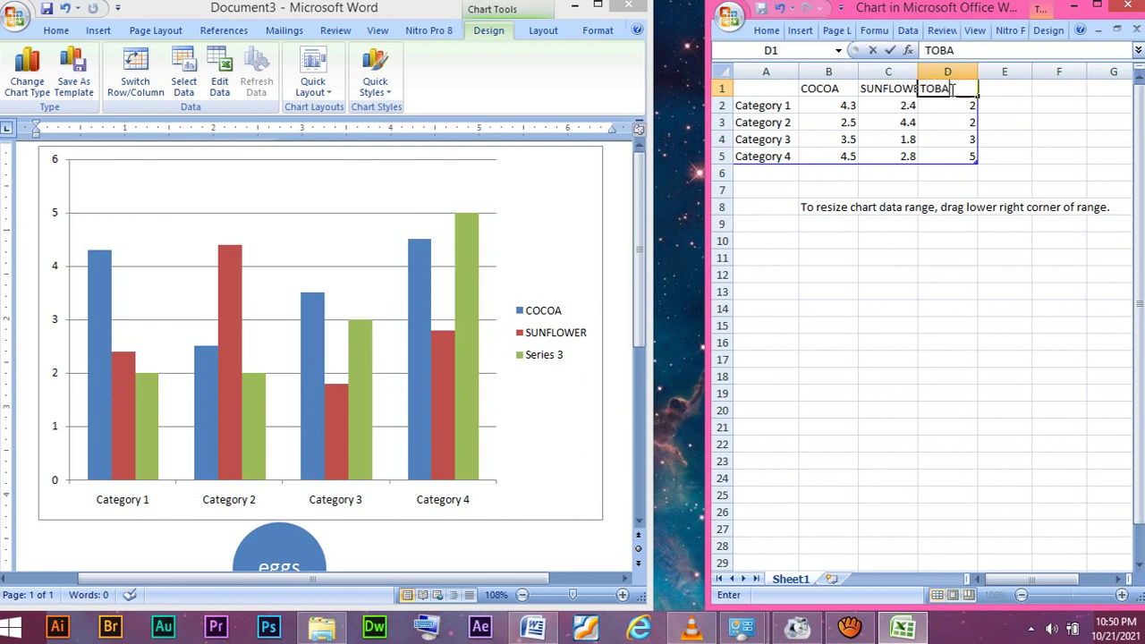
type("CCO")
left_click(843, 107)
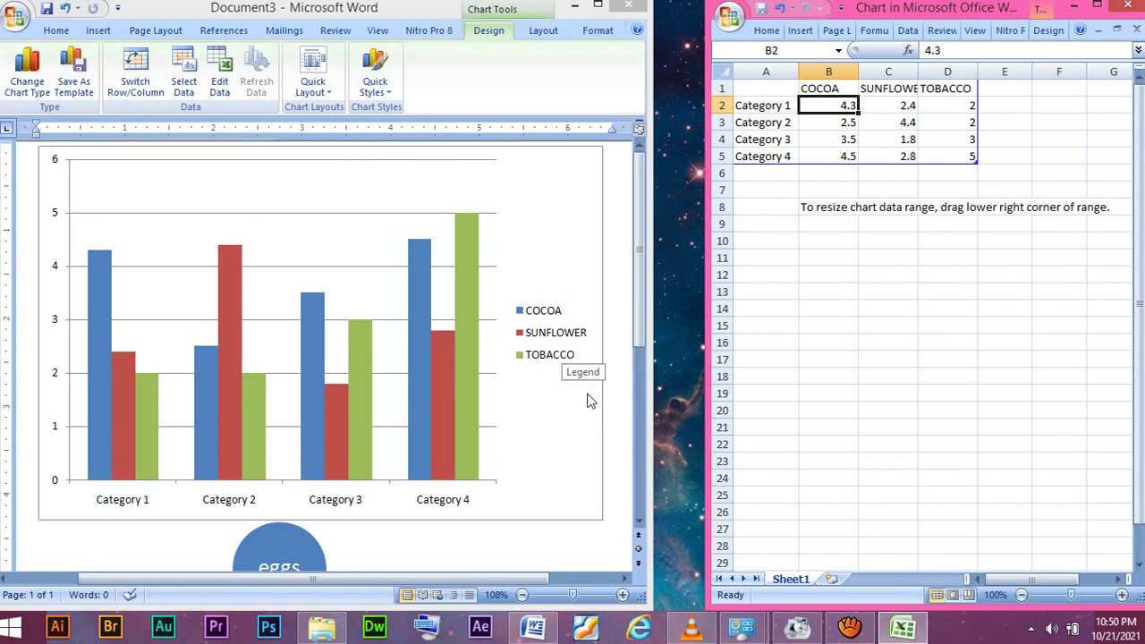
- Relabel Categories 1–4 in A2–A5 as MALAWI, DERMARK, CANADA and ZAMBIA
left_click(774, 105)
type("M")
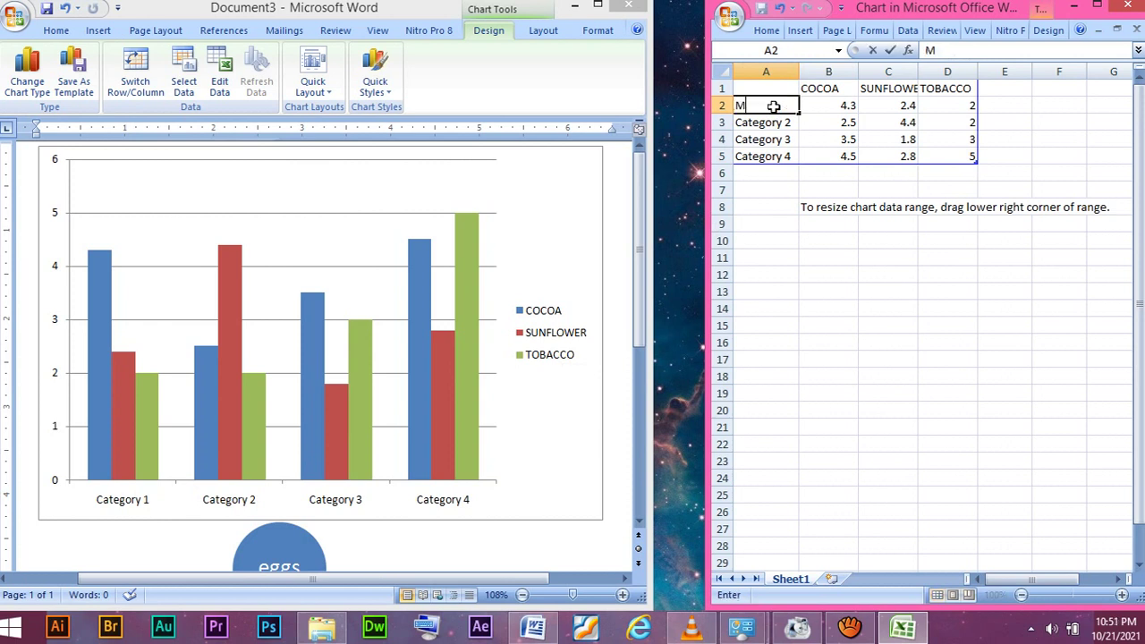
type("ALAWI")
left_click(752, 129)
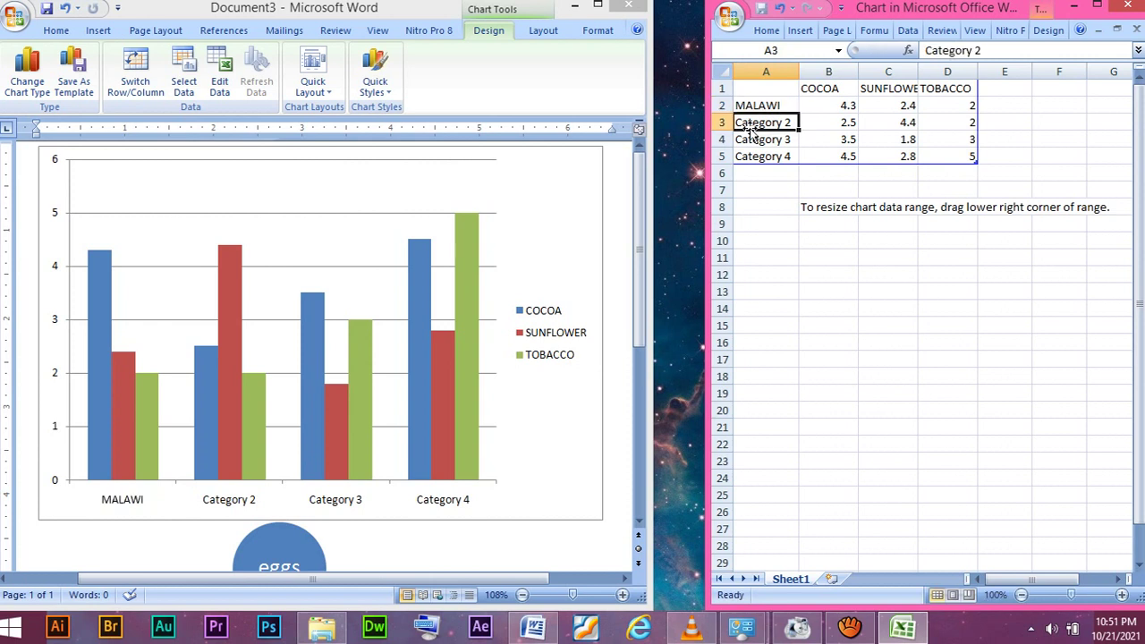
type("DERM")
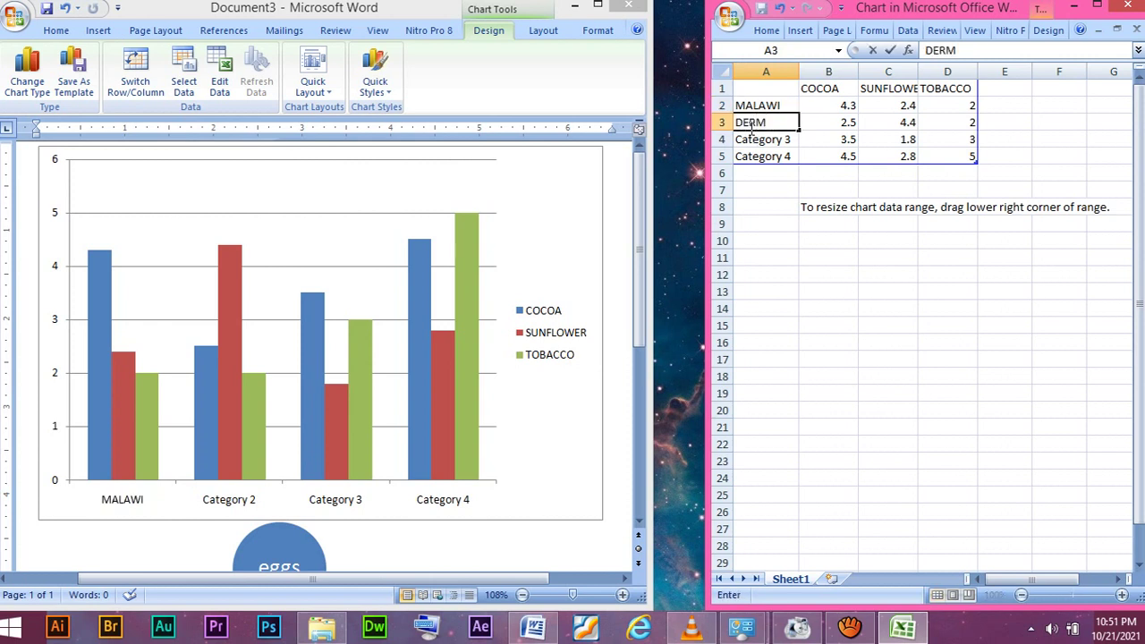
type("ARK")
left_click(750, 140)
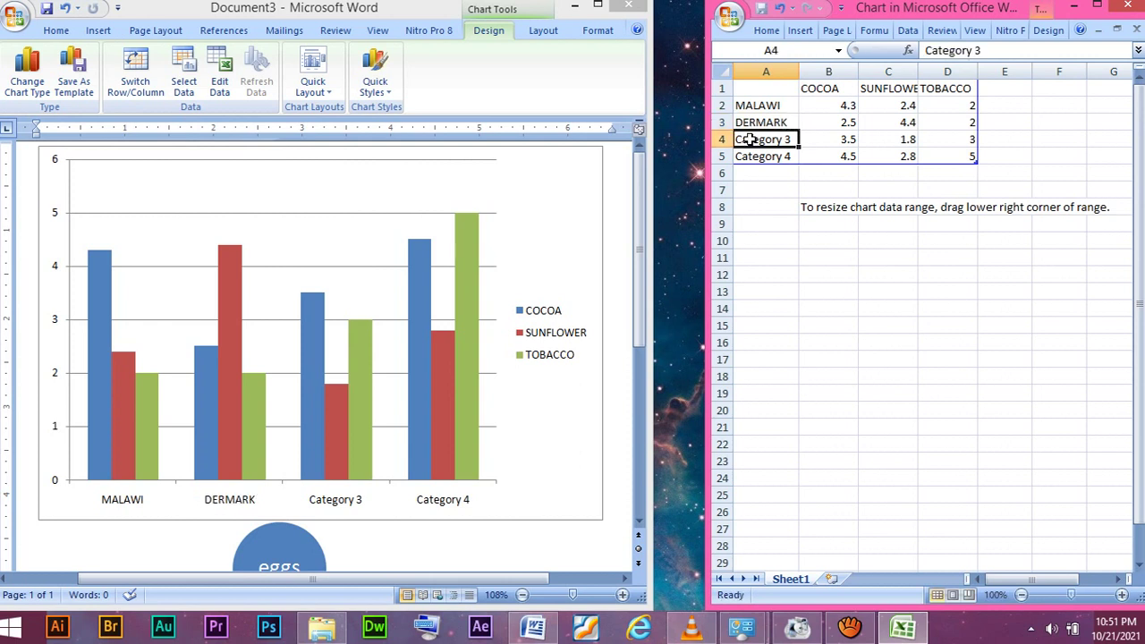
type("CAN")
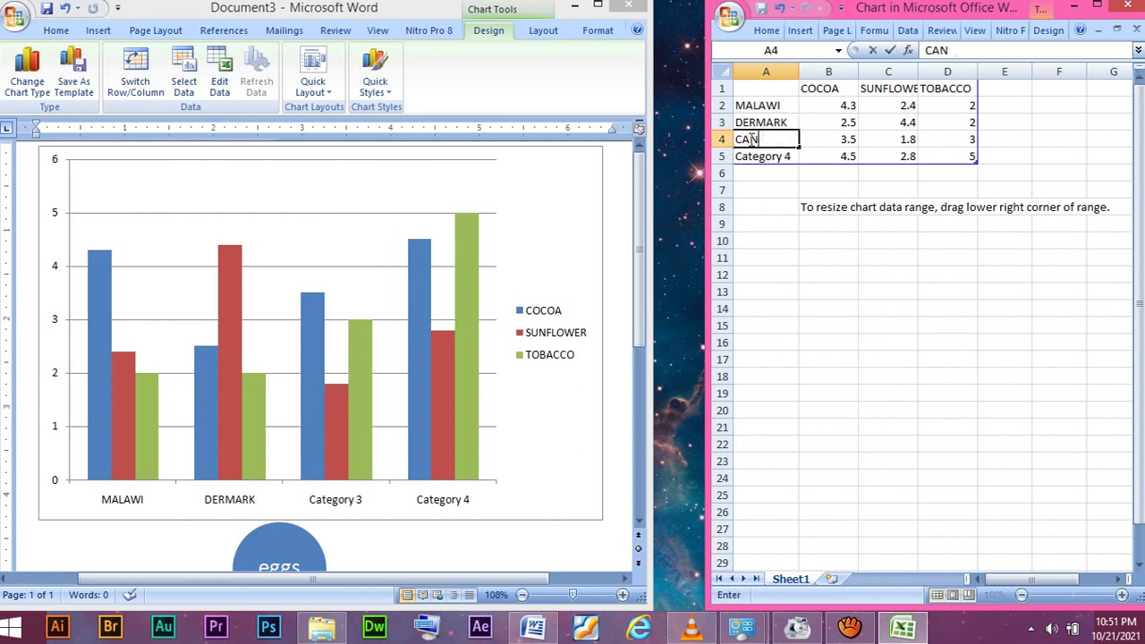
type("ADA")
left_click(750, 158)
type("Z")
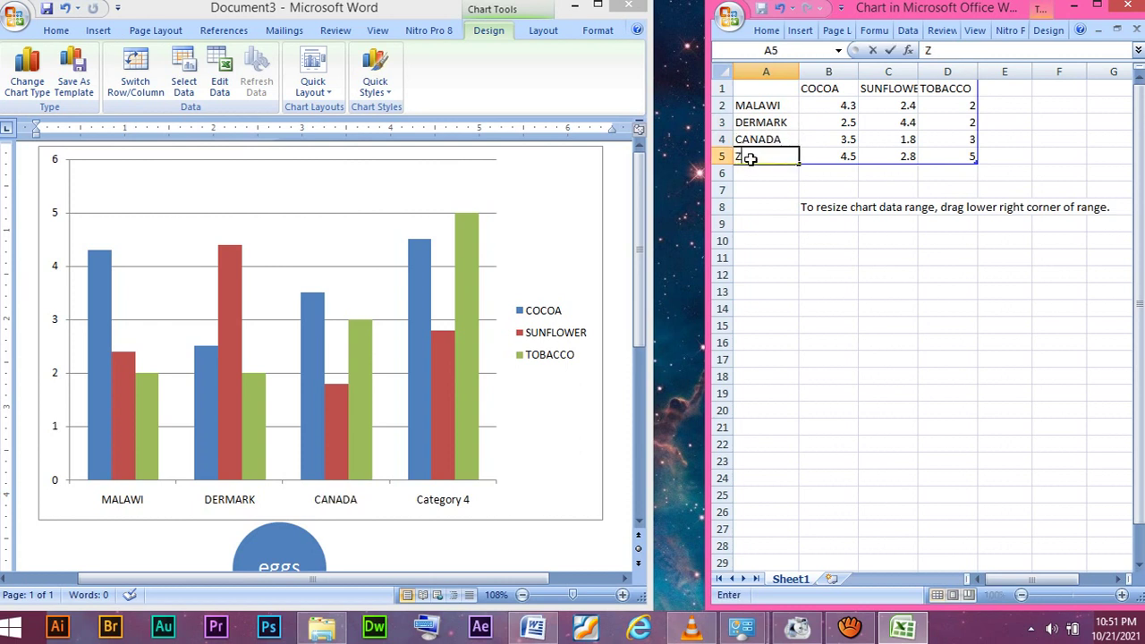
type("AMBIA")
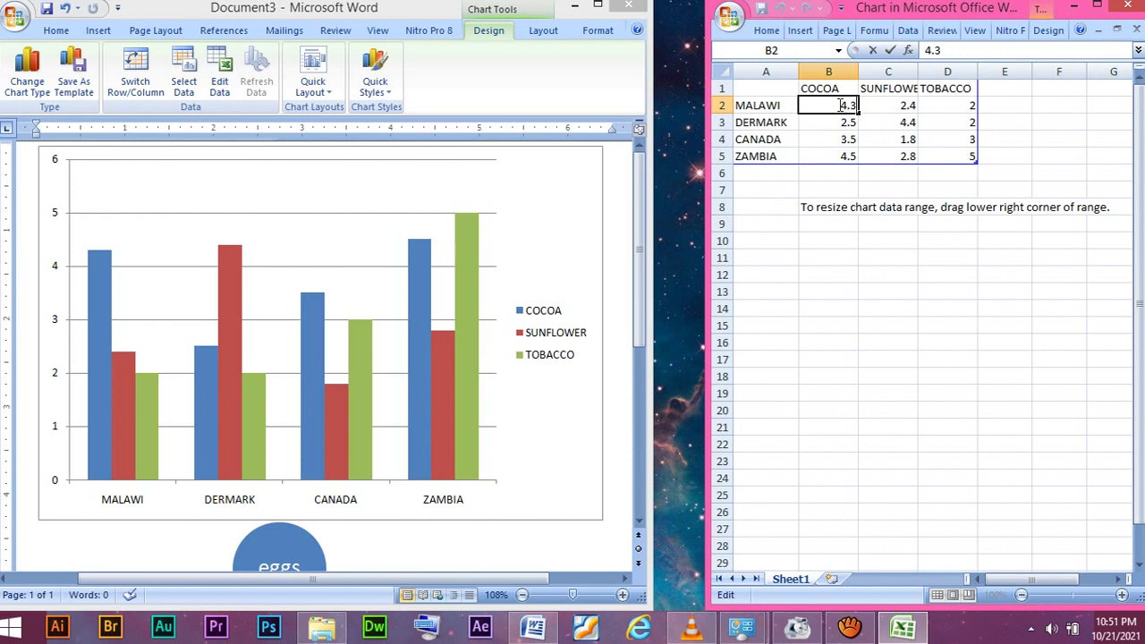
- Change the first COCOA value to 20 and DERMARK's COCOA value to 15
key("BackSpace")
key("BackSpace")
type("20")
key("Return")
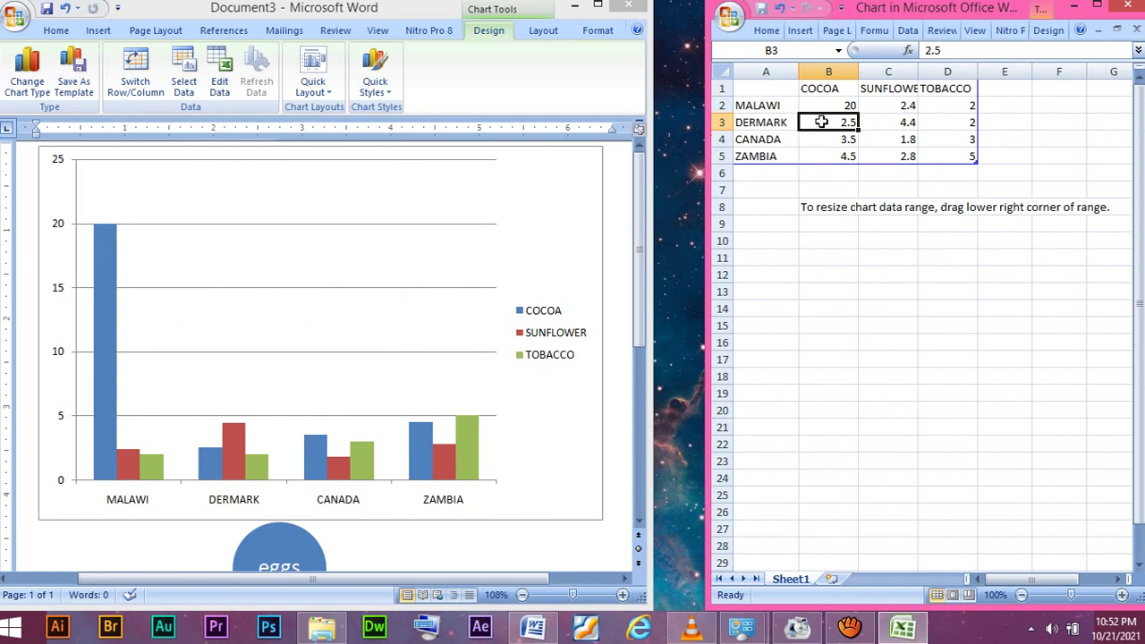
type("5")
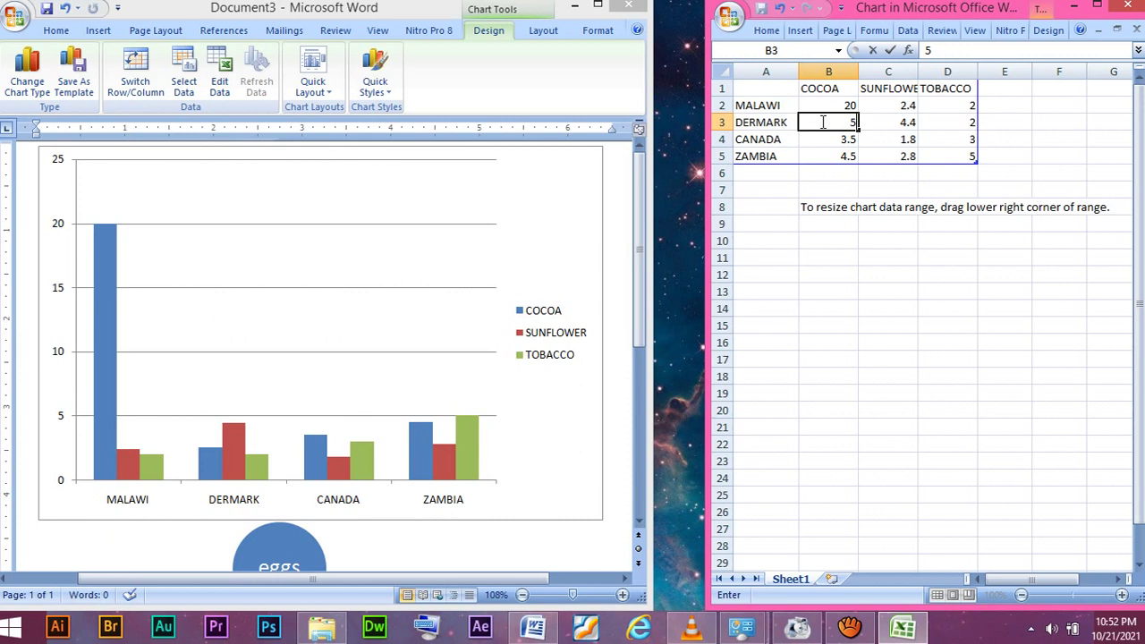
key("Return")
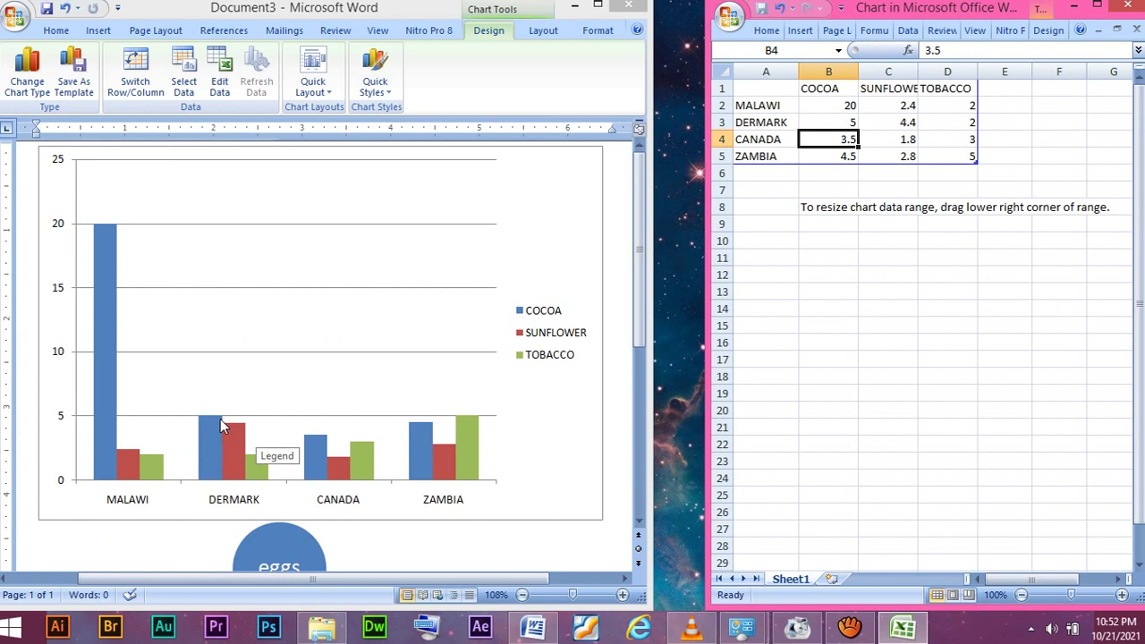
left_click(836, 122)
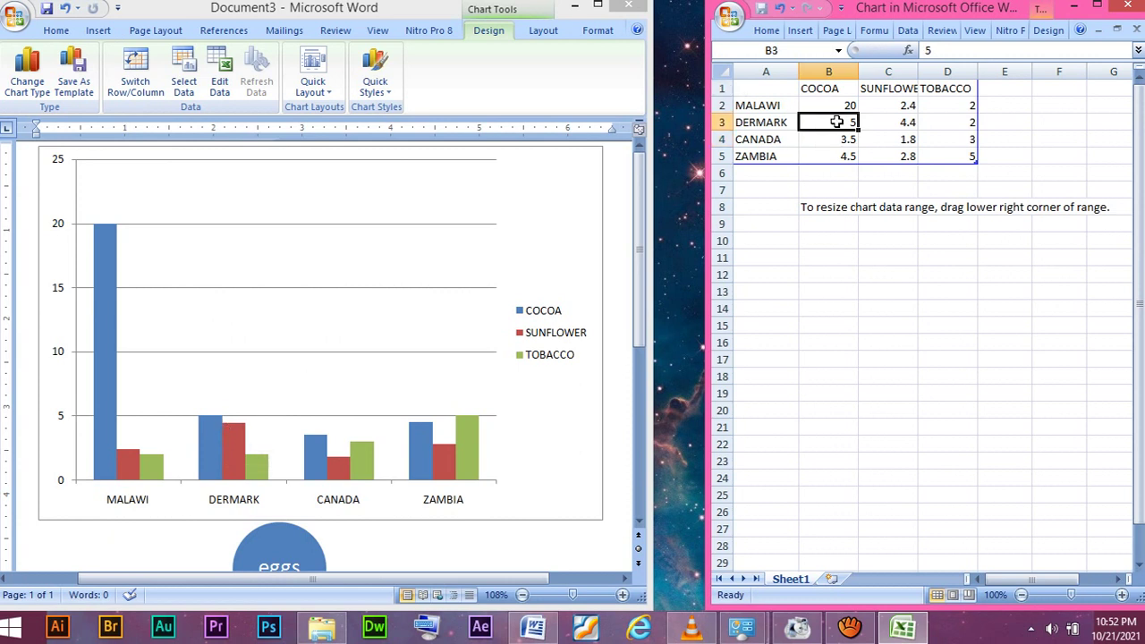
type("15")
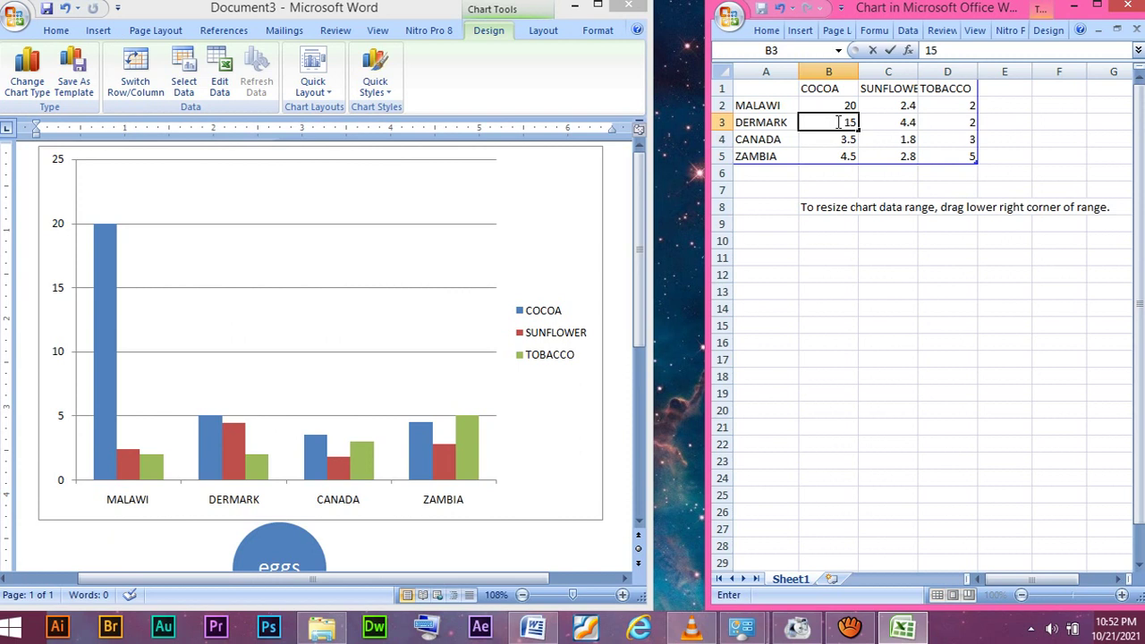
left_click(846, 140)
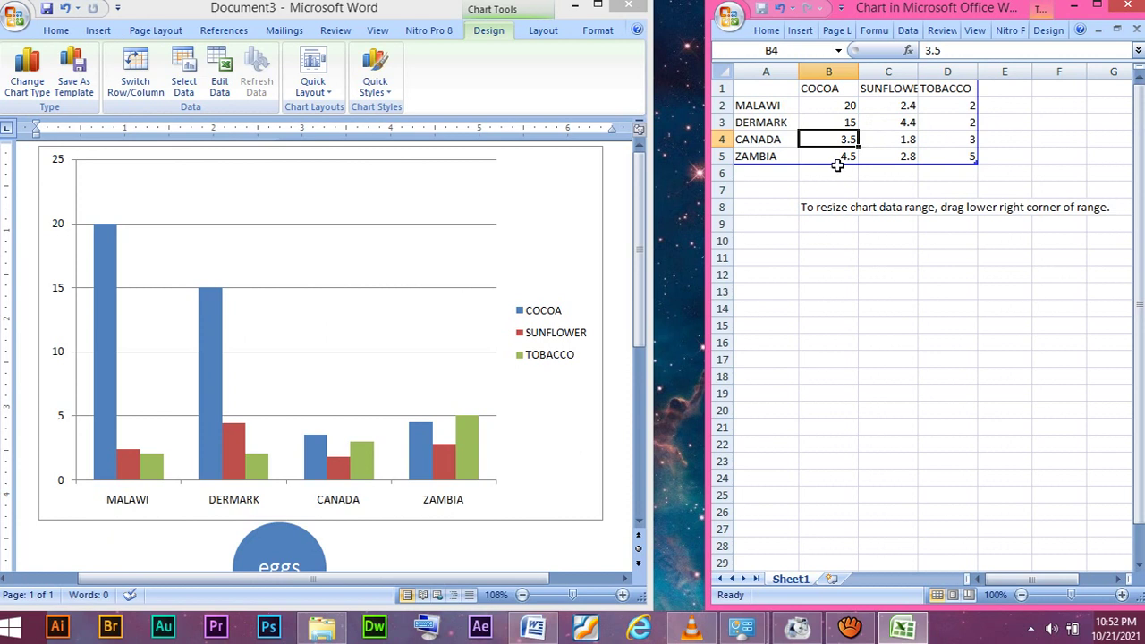
- Set ZAMBIA's COCOA to 10, CANADA's COCOA to 15 and ZAMBIA's SUNFLOWER to 20
left_click(843, 156)
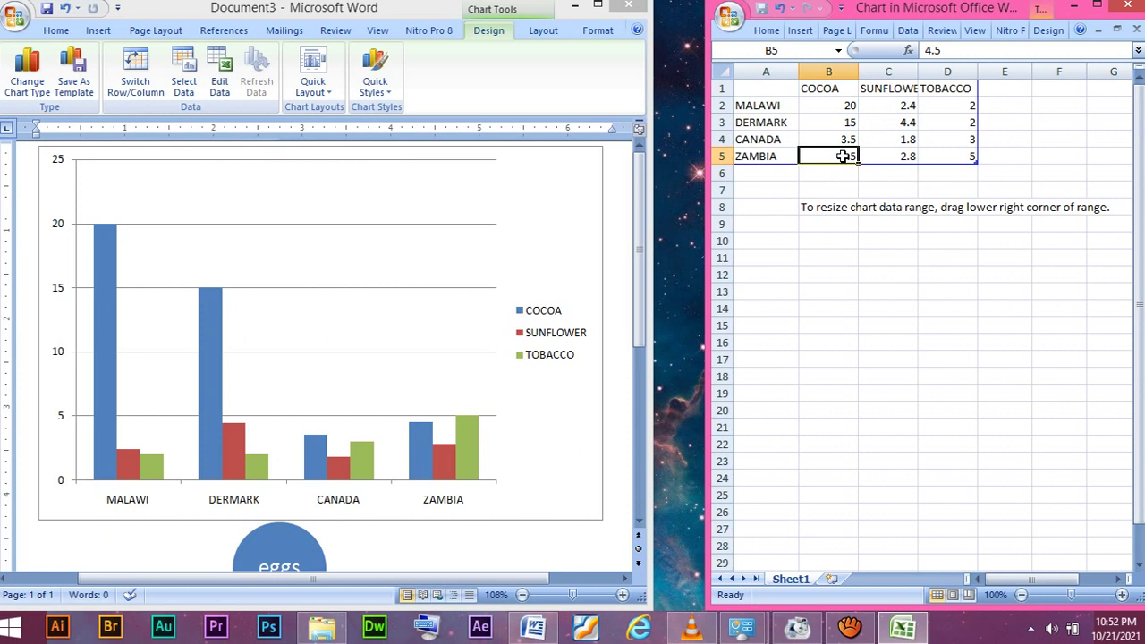
type("10")
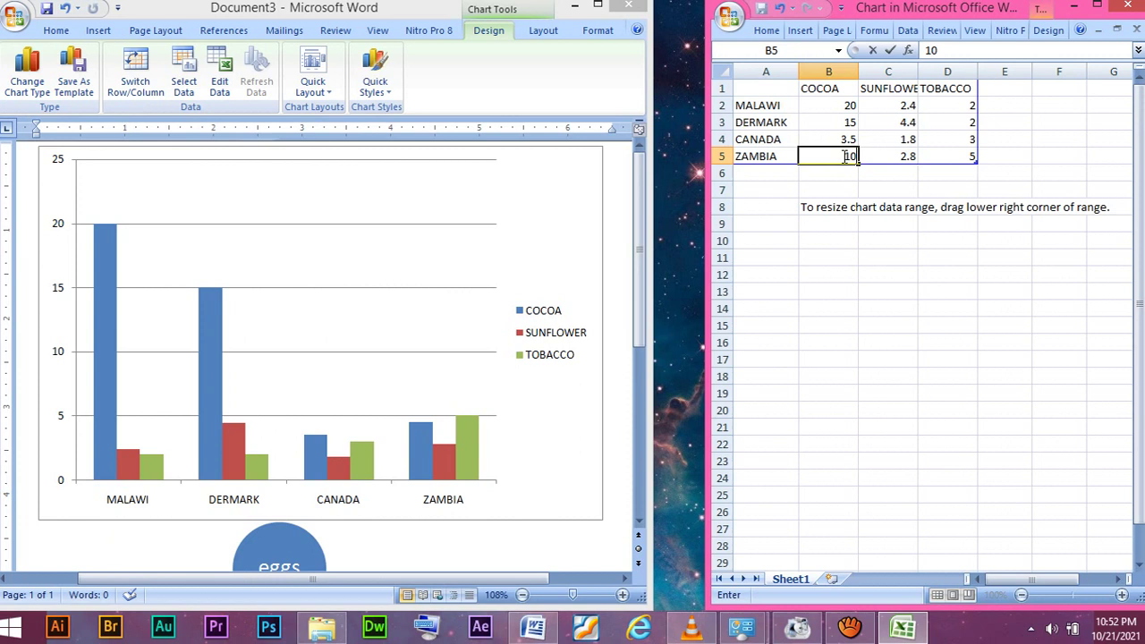
left_click(846, 139)
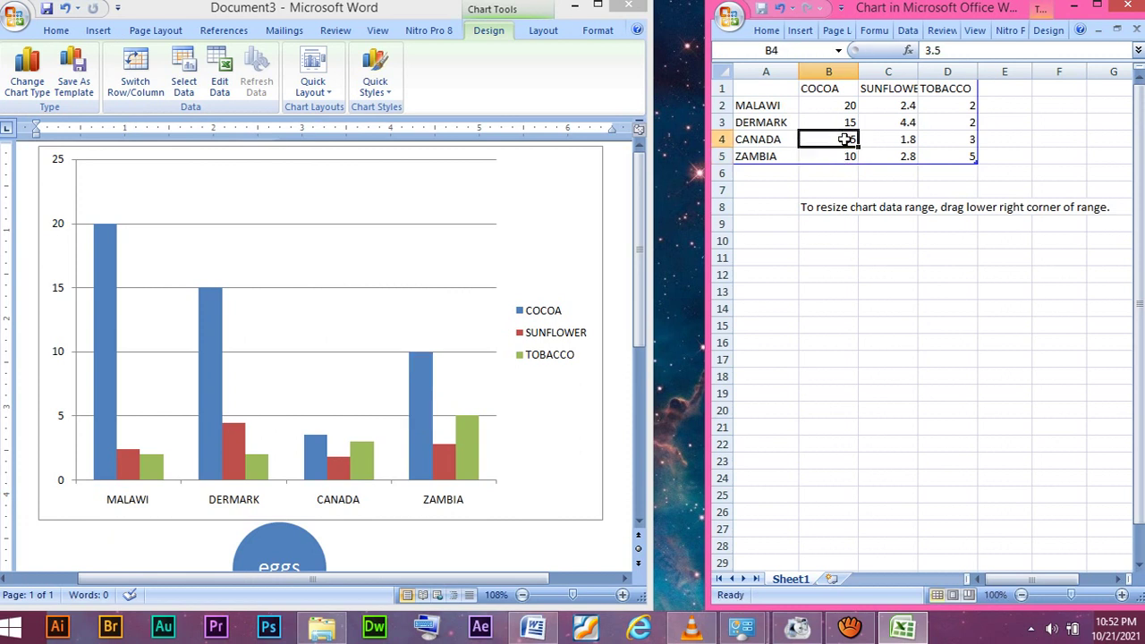
type("1")
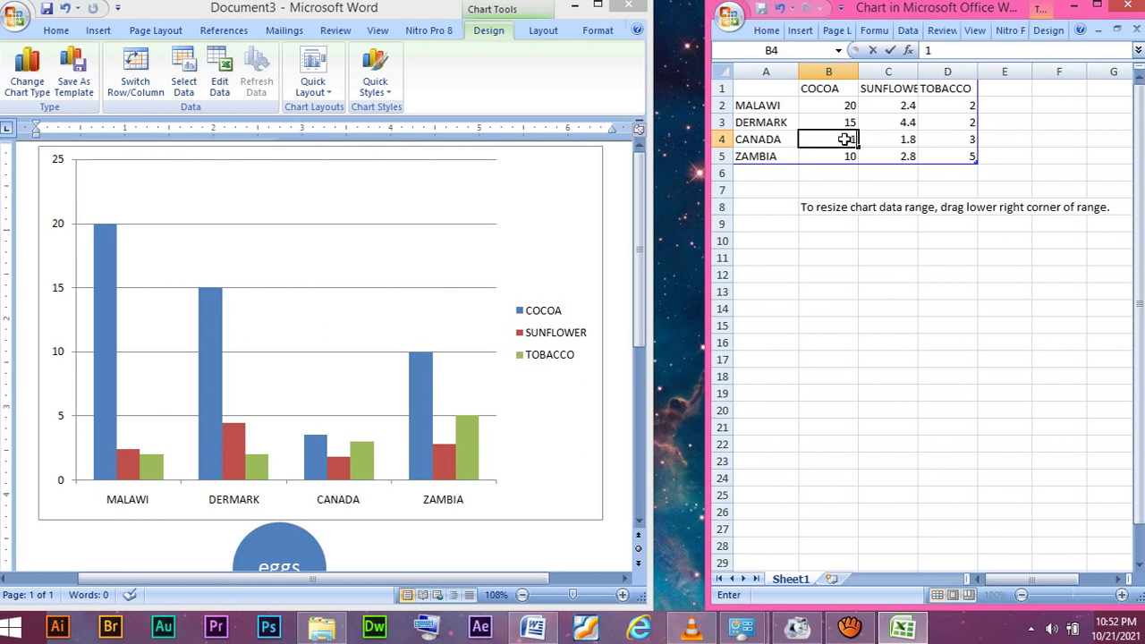
type("5")
left_click(895, 105)
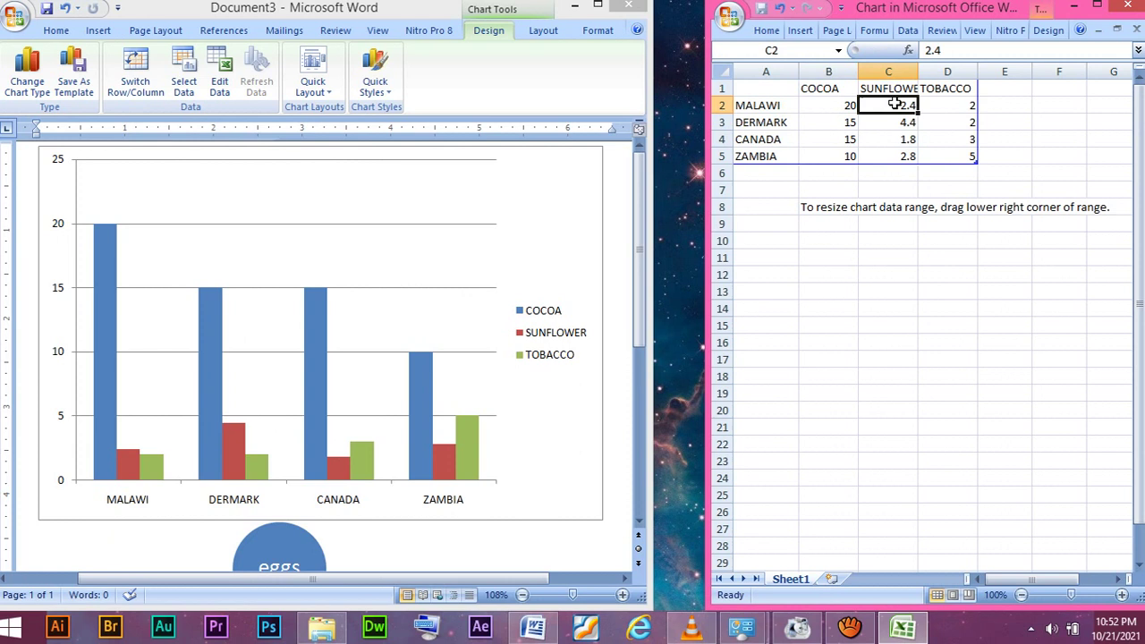
left_click(907, 156)
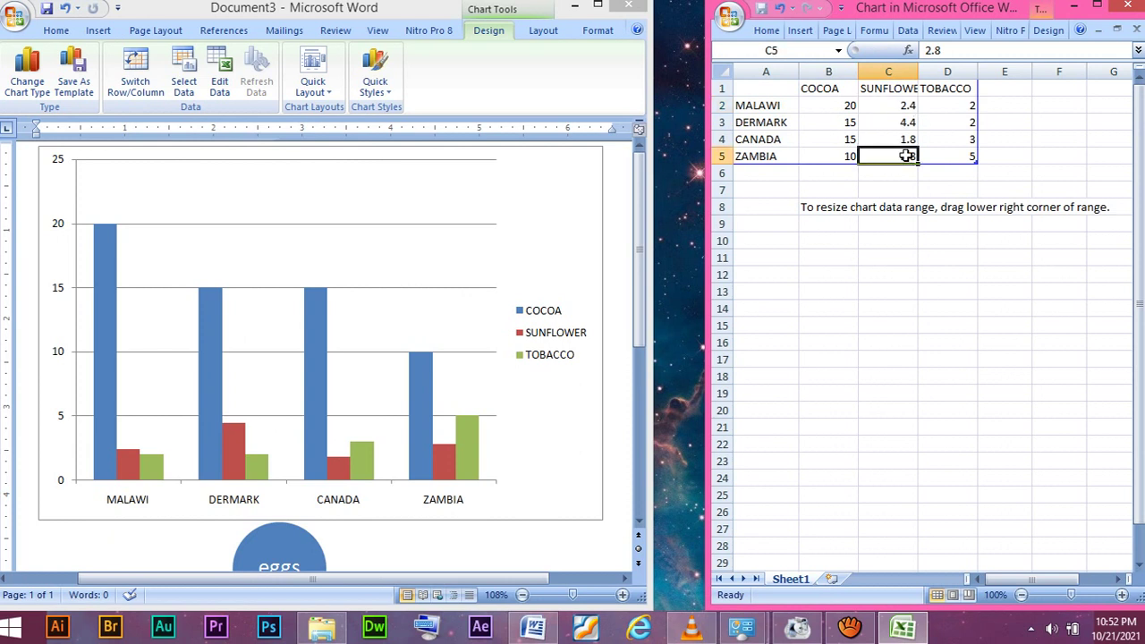
type("20")
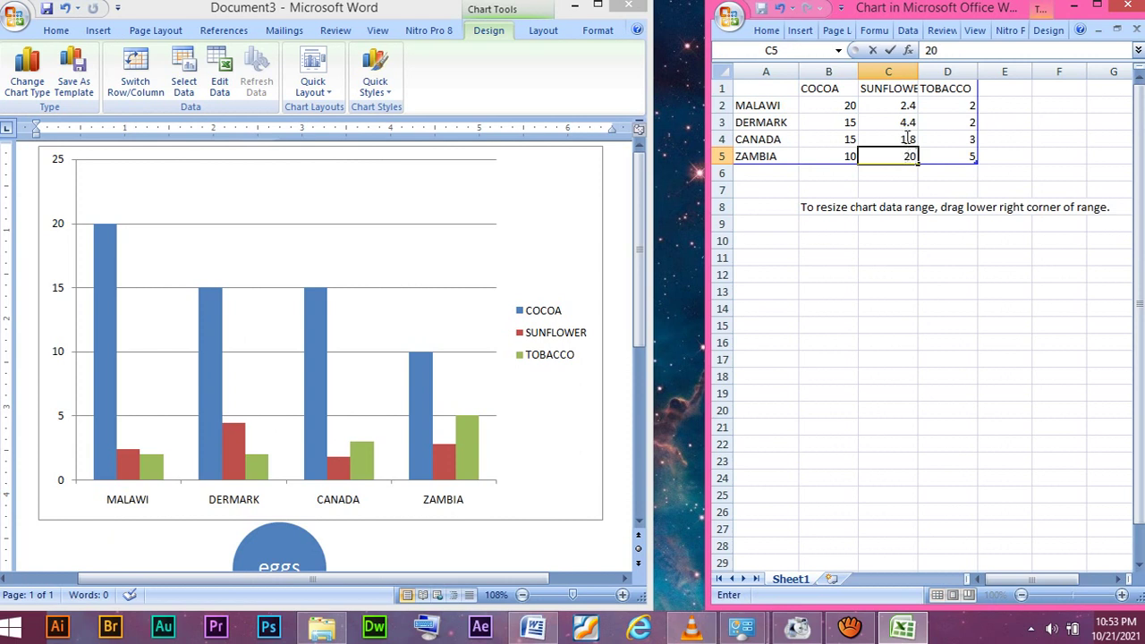
left_click(907, 138)
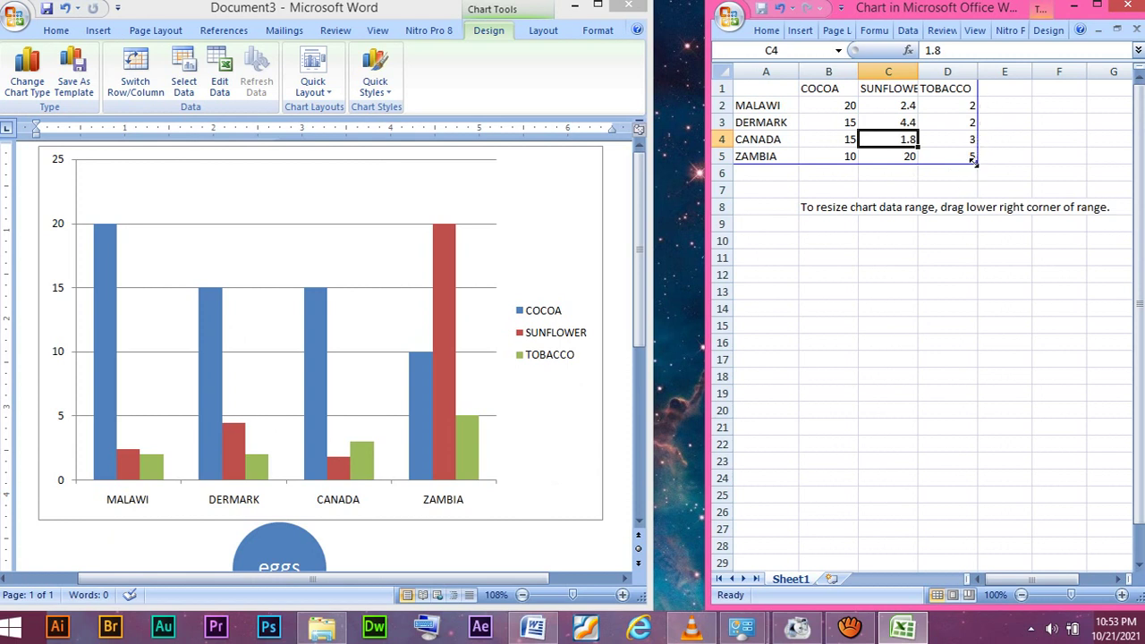
- Extend the data range to column E, name it MAIZE, and enter 30 for MALAWI
left_click_drag(973, 161, 1029, 182)
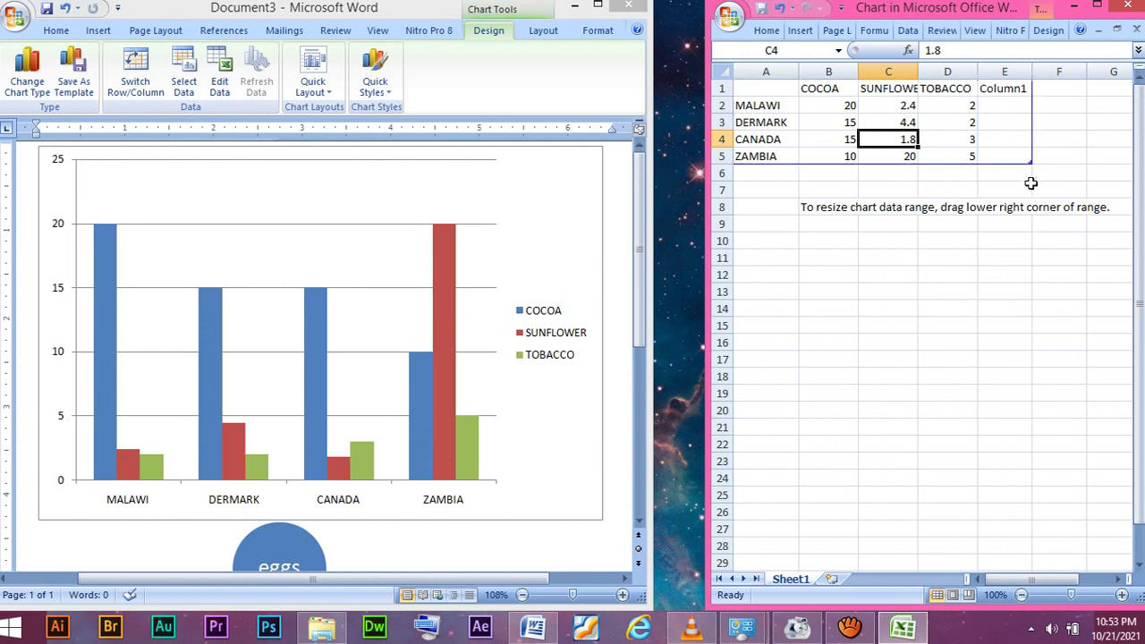
left_click(1017, 89)
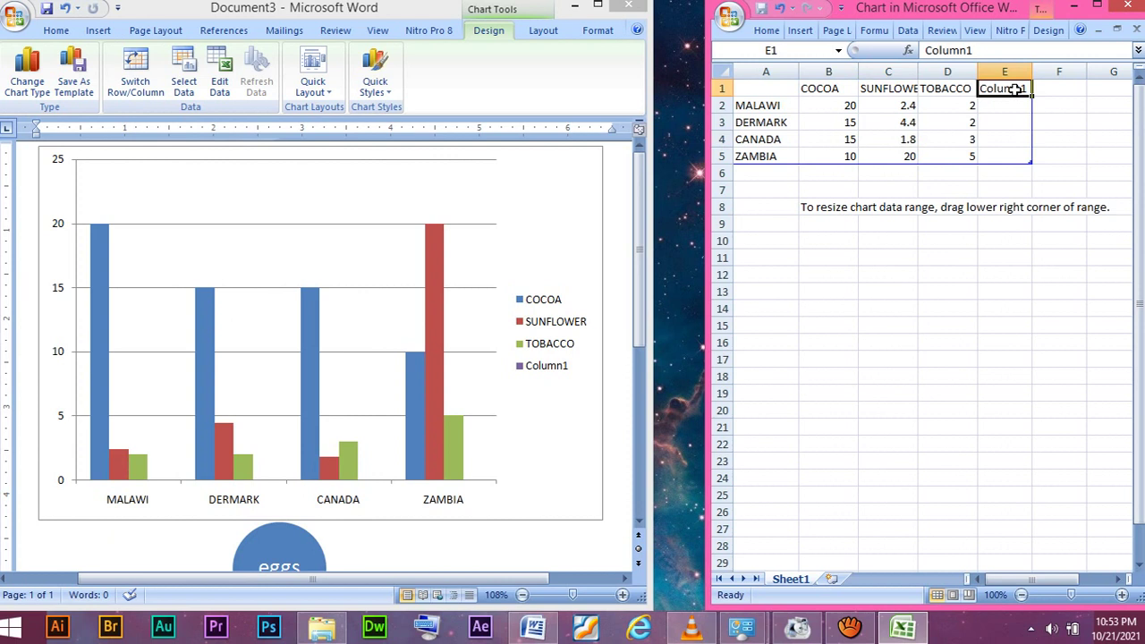
type("MAIZE")
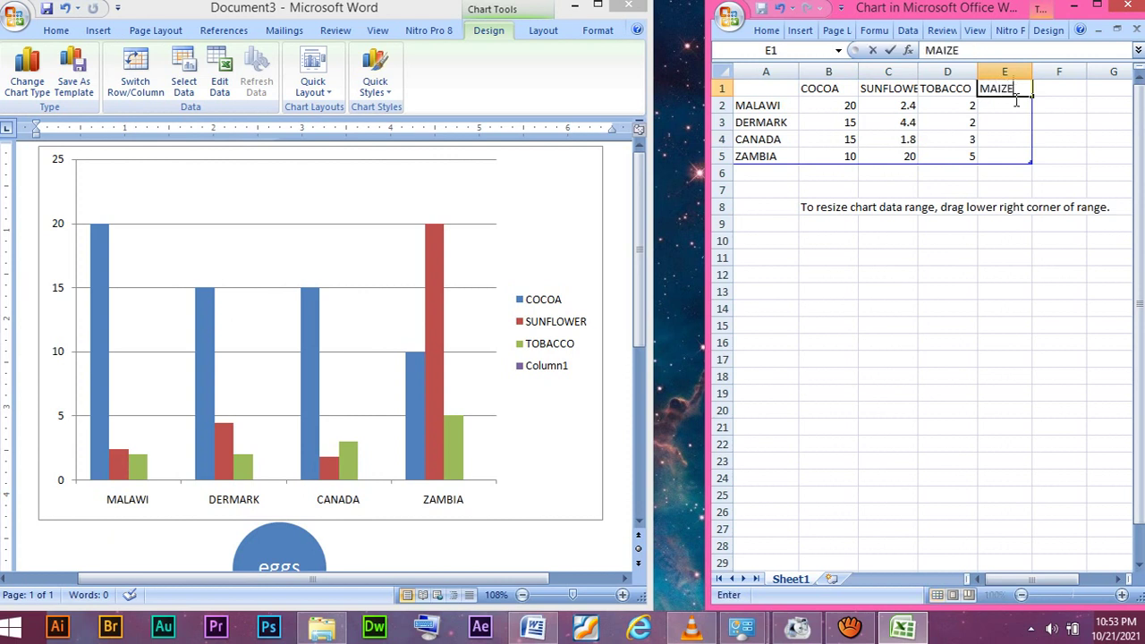
left_click(1013, 103)
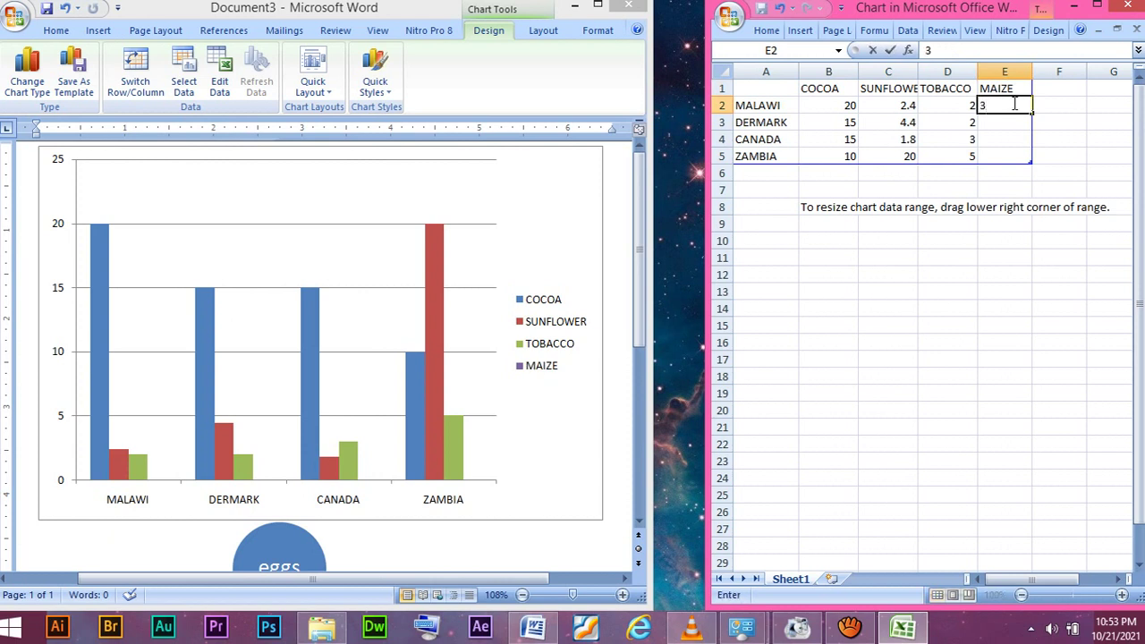
type("30")
left_click_drag(931, 211, 996, 159)
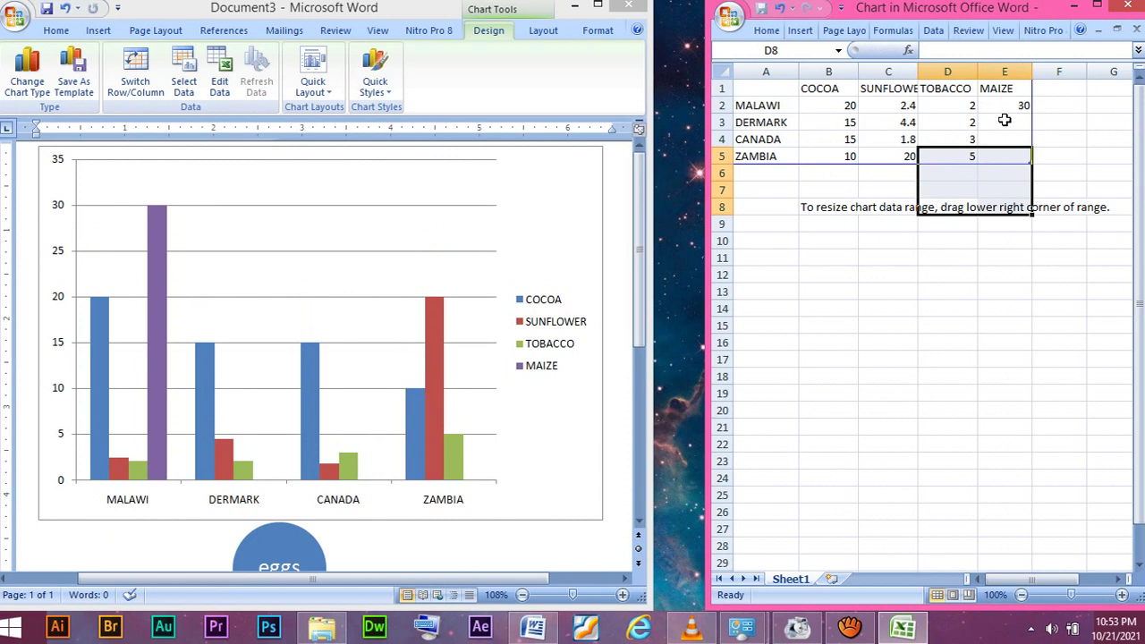
left_click(1005, 120)
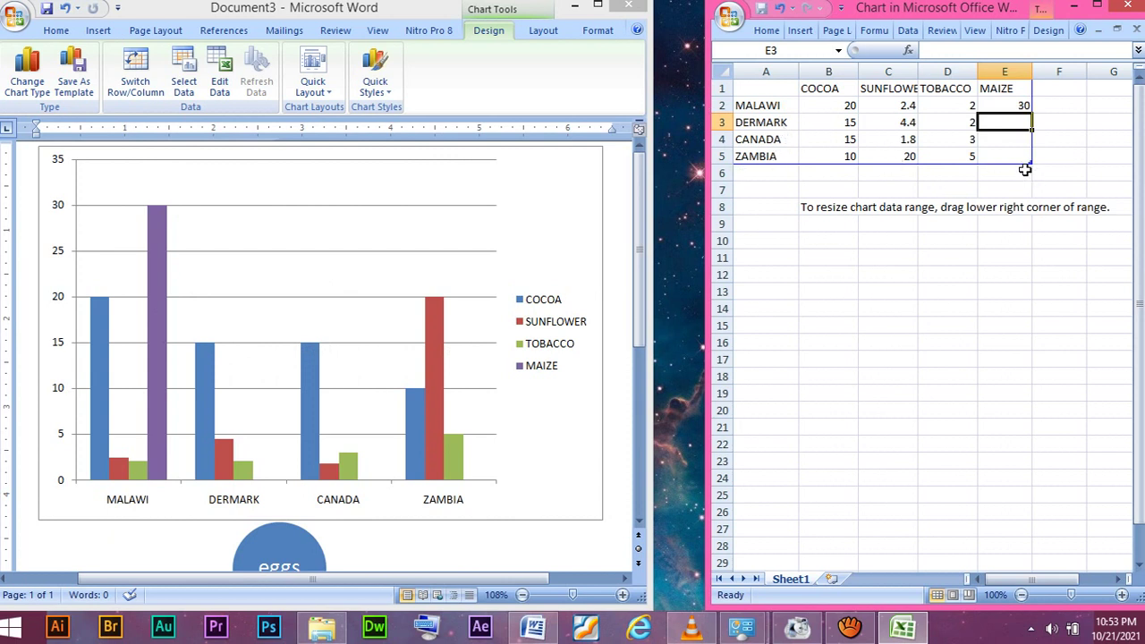
- Extend the data range to row 6, label it RWANDA, and type 12 as its COCOA value
left_click_drag(1029, 165, 1031, 185)
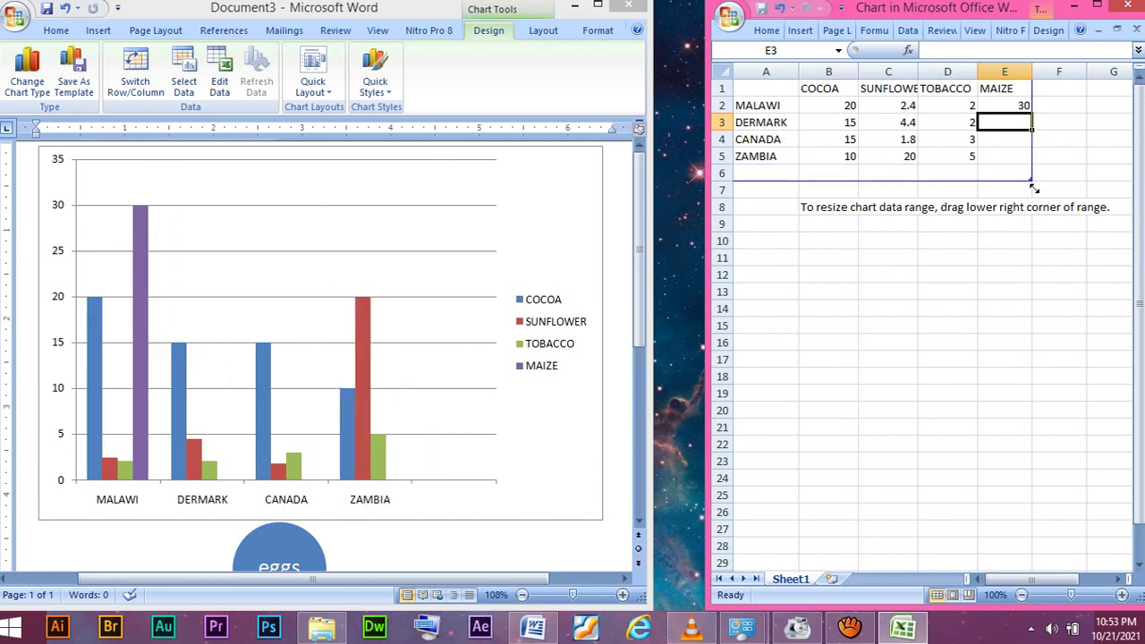
left_click(773, 176)
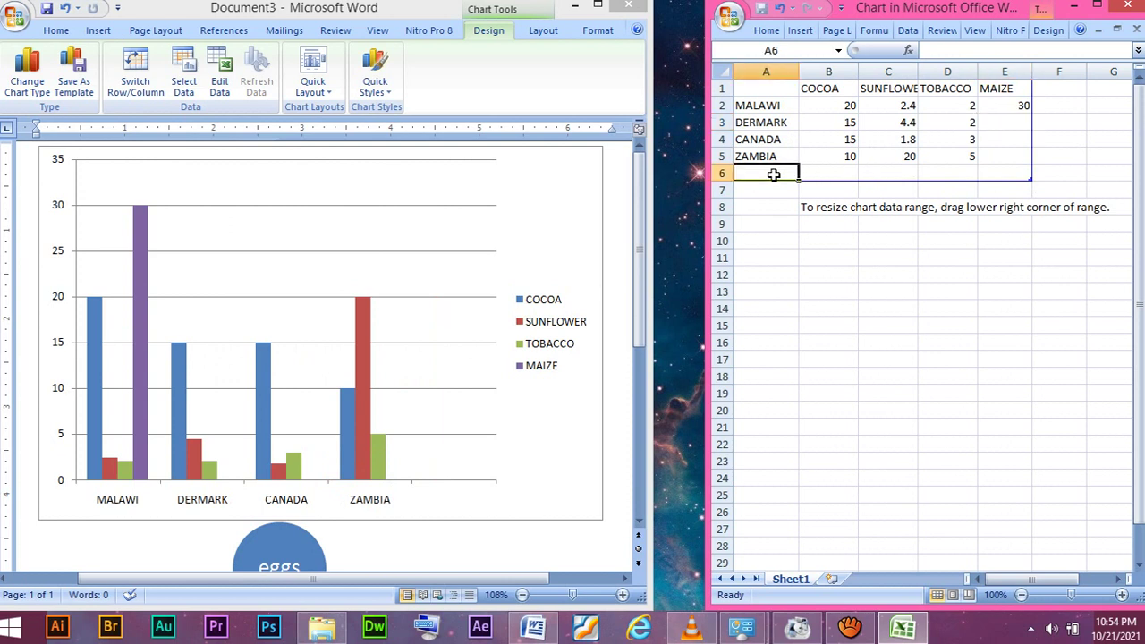
type("RWAND")
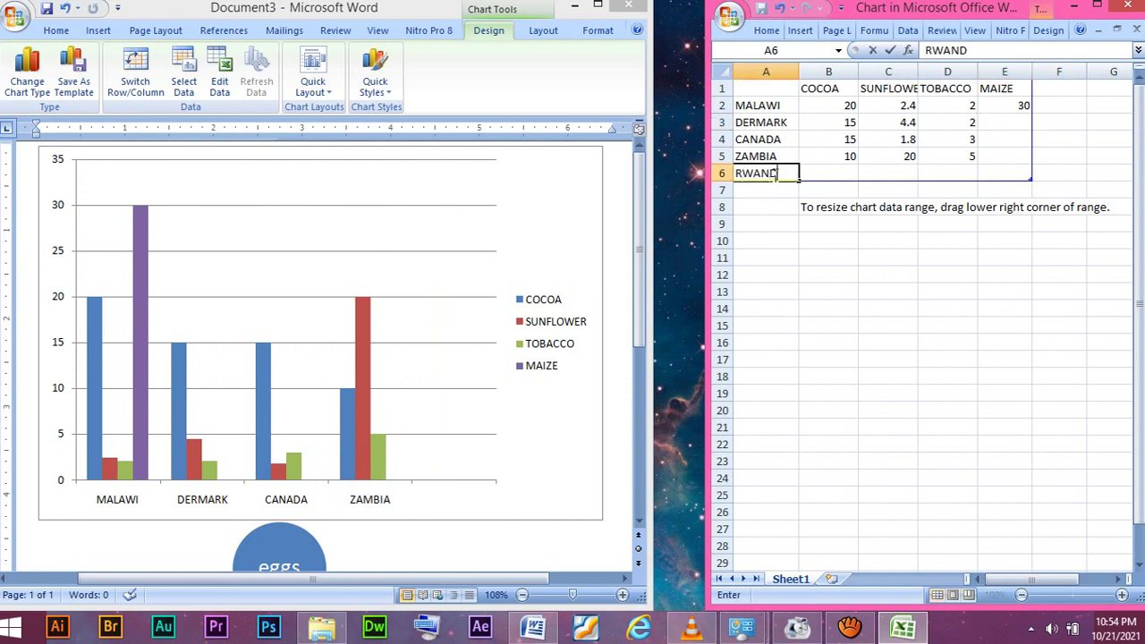
type("A")
left_click(826, 171)
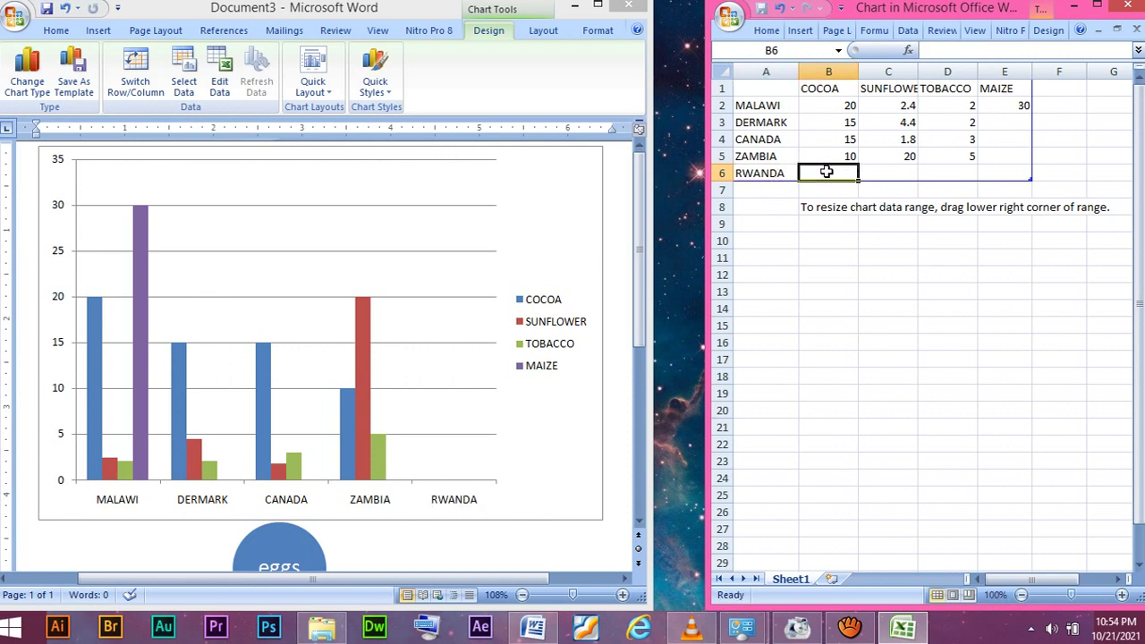
type("3")
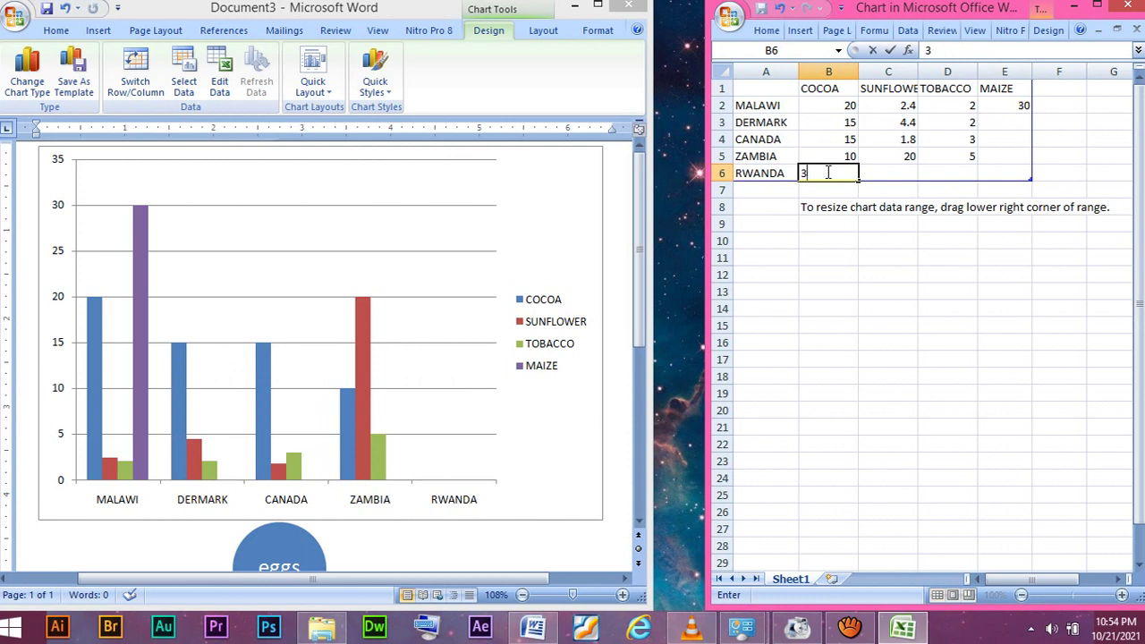
key("BackSpace")
type("12")
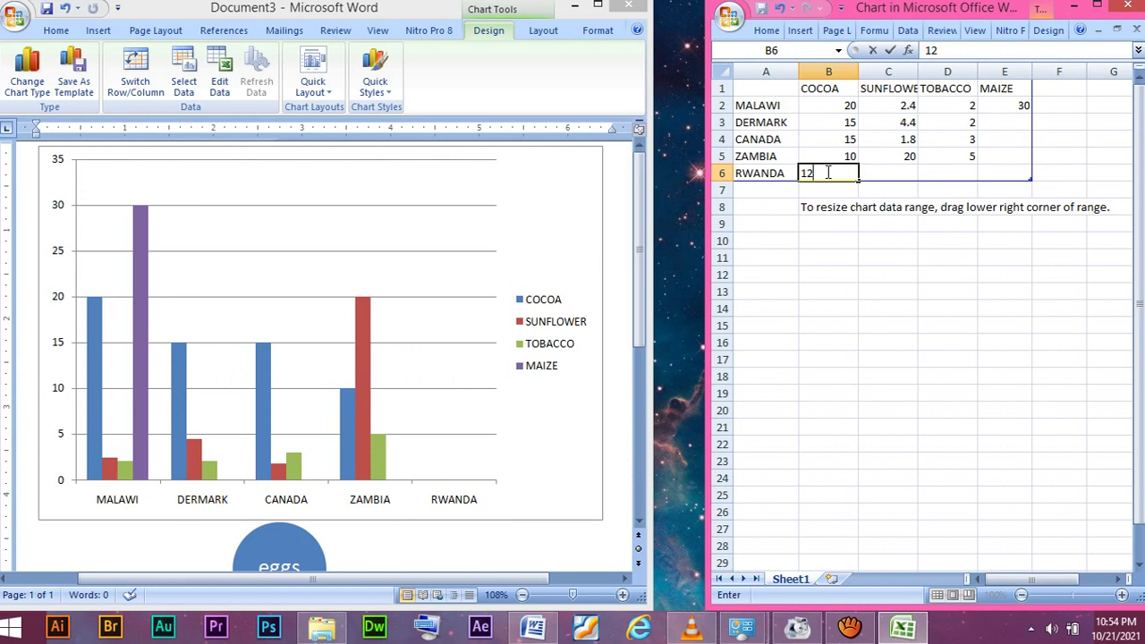